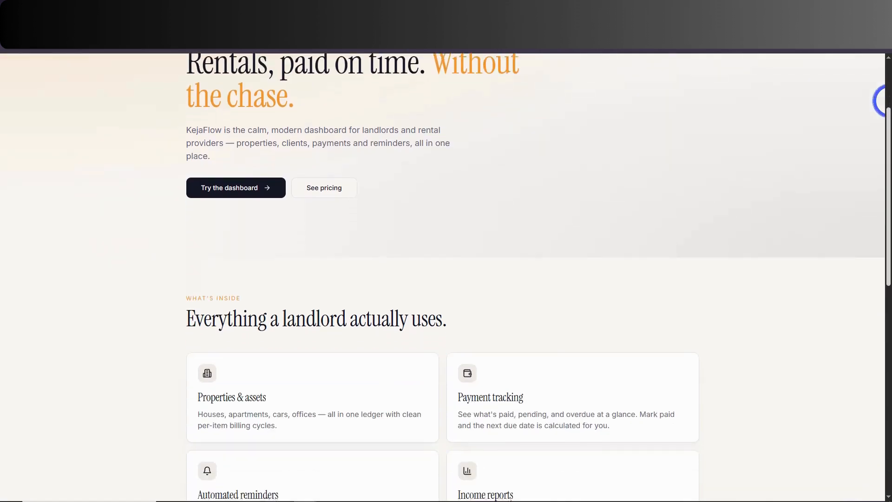
- Sign in to KejaFlow using the saved login from the autofill list
{"action": "scroll", "coordinate": [535, 279], "scroll_direction": "up", "scroll_amount": 4}
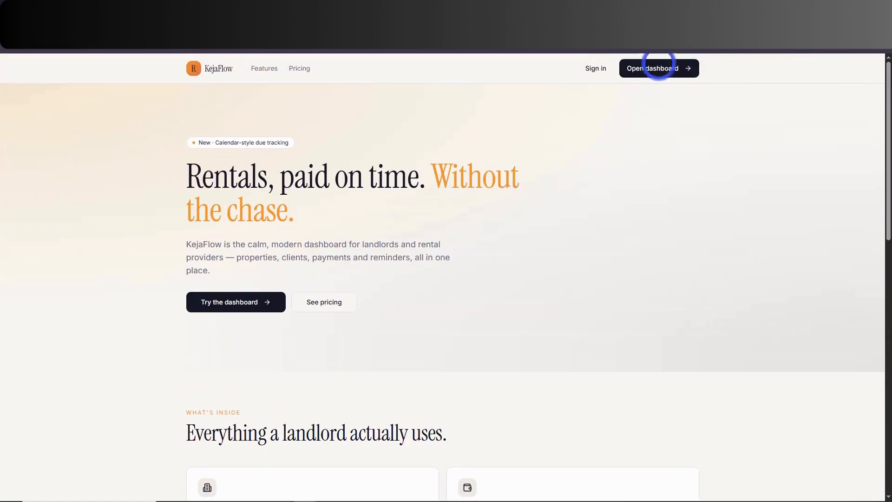
{"action": "left_click", "coordinate": [596, 68]}
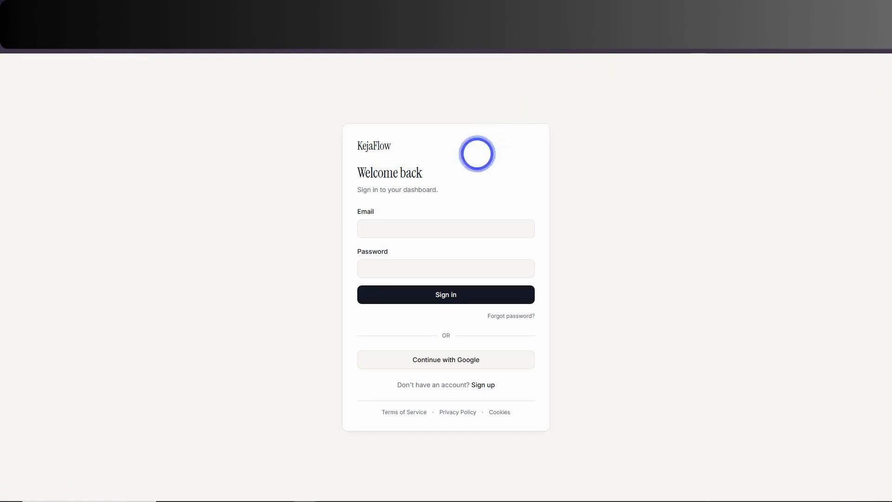
{"action": "left_click", "coordinate": [452, 221]}
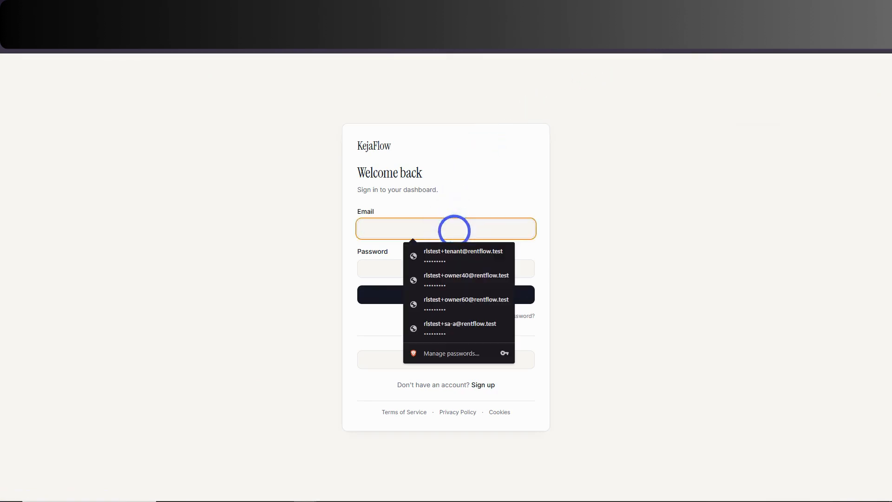
{"action": "key", "text": "Down"}
{"action": "key", "text": "Down"}
{"action": "key", "text": "Down"}
{"action": "key", "text": "Down"}
{"action": "key", "text": "Return"}
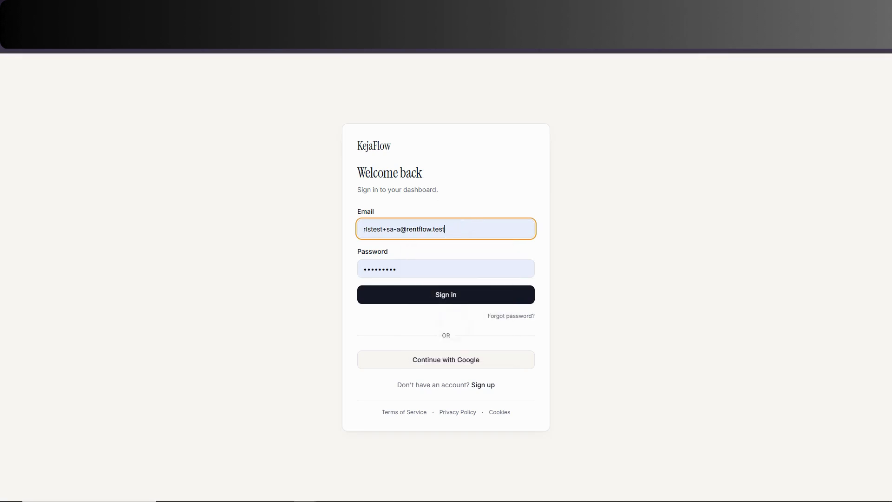
{"action": "left_click", "coordinate": [456, 294]}
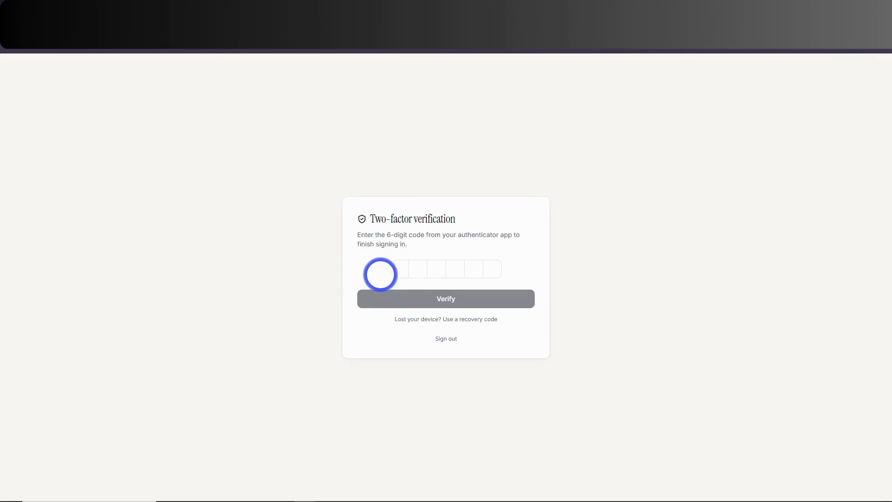
- Enter the six-digit two-factor verification code and verify it
{"action": "left_click", "coordinate": [400, 274]}
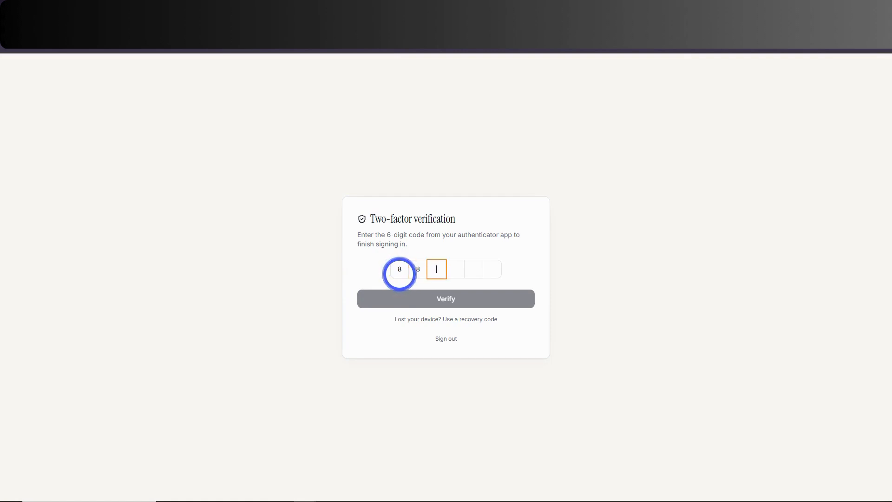
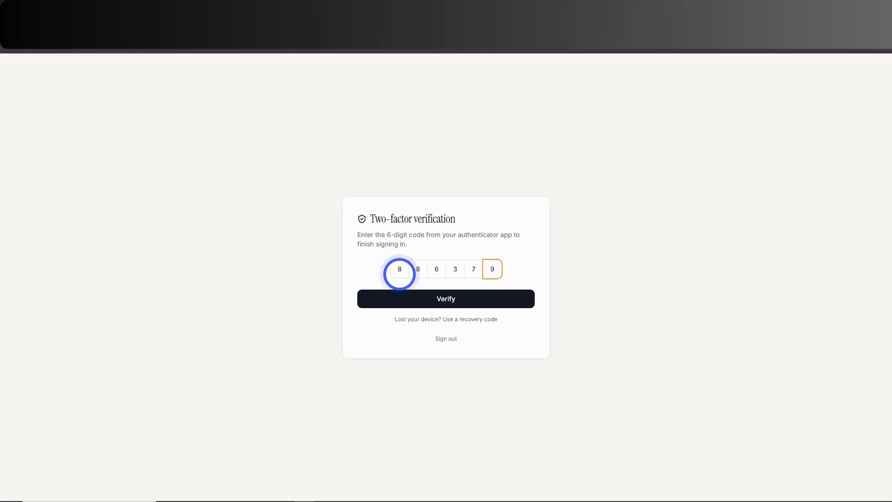
{"action": "left_click", "coordinate": [424, 298]}
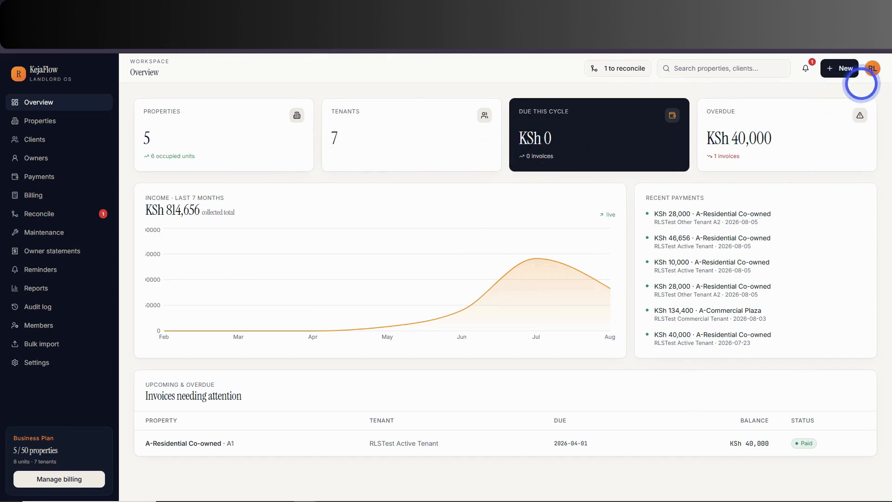
- Look at the account menu and the New dropdown on the Overview page, choosing nothing
{"action": "left_click", "coordinate": [873, 70]}
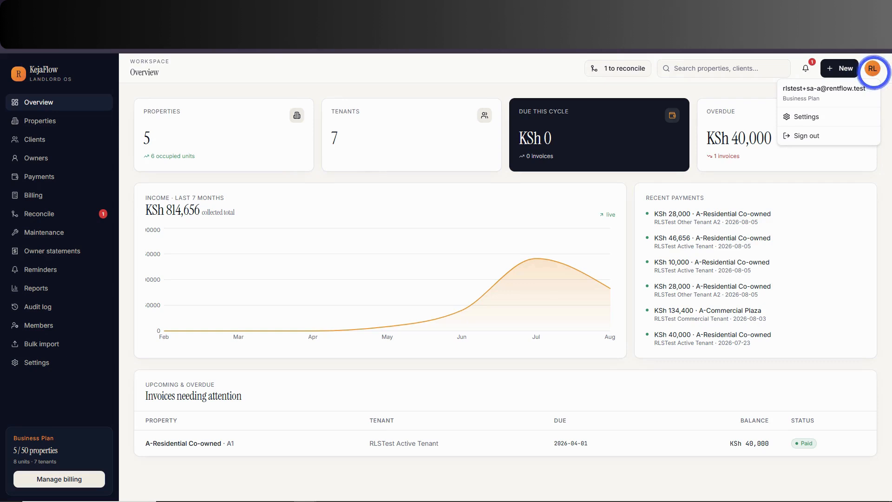
{"action": "left_click", "coordinate": [825, 69]}
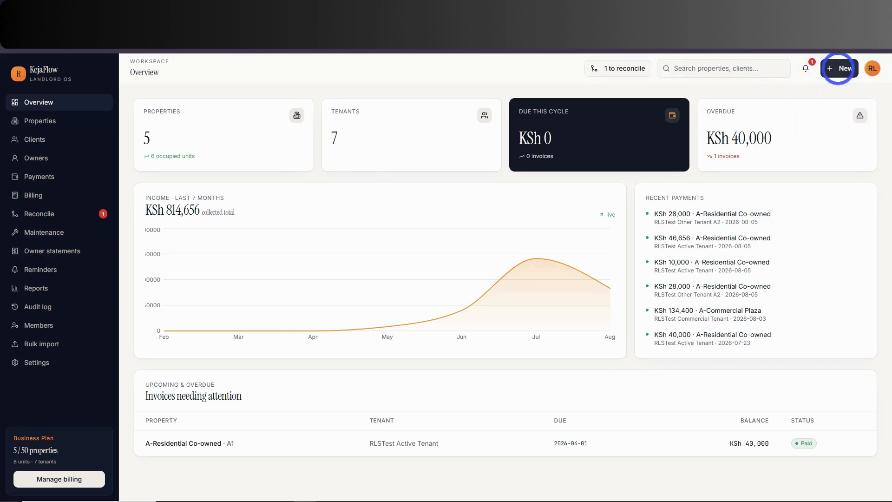
{"action": "left_click", "coordinate": [838, 68]}
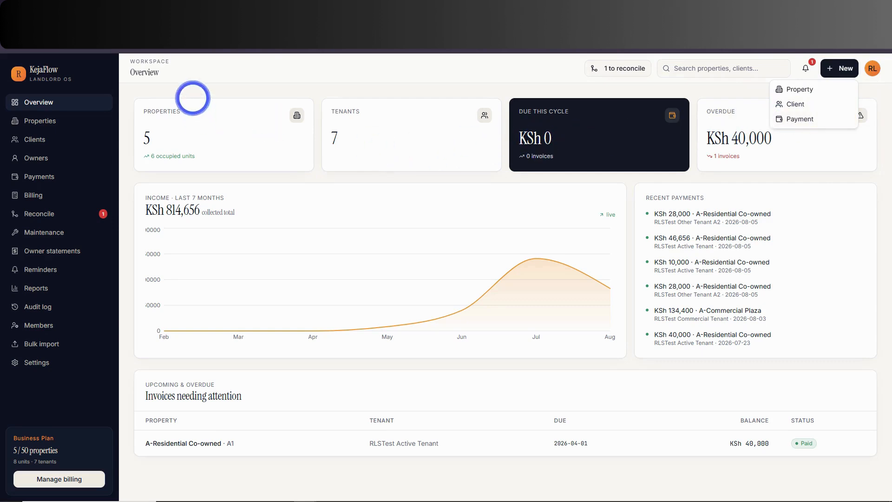
{"action": "left_click", "coordinate": [134, 104]}
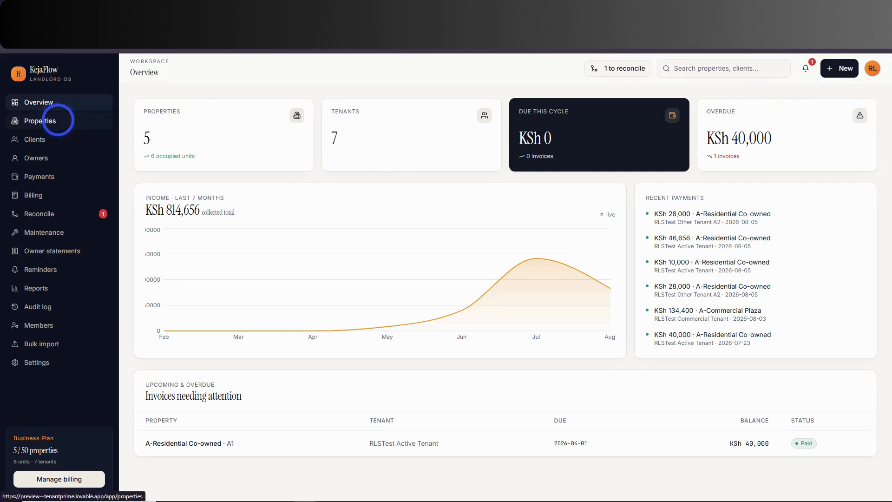
- View Langata Prime's property details, then return to the list of all five properties
{"action": "left_click", "coordinate": [58, 120]}
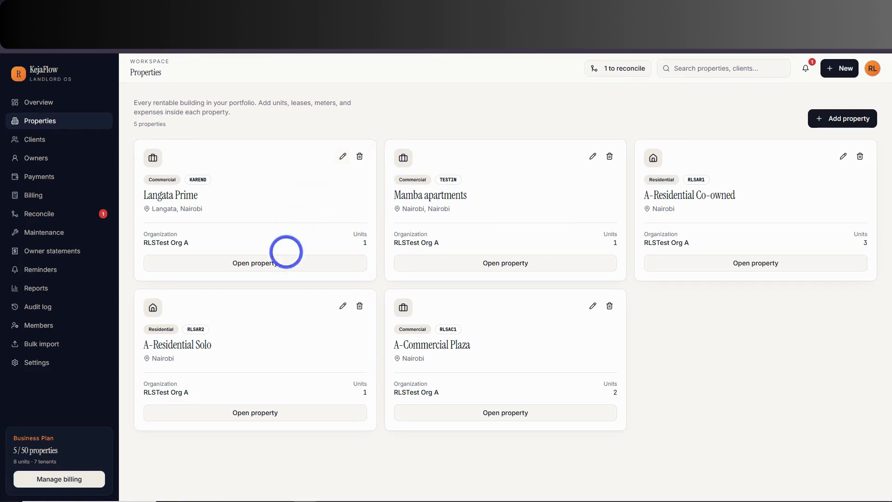
{"action": "left_click", "coordinate": [285, 263]}
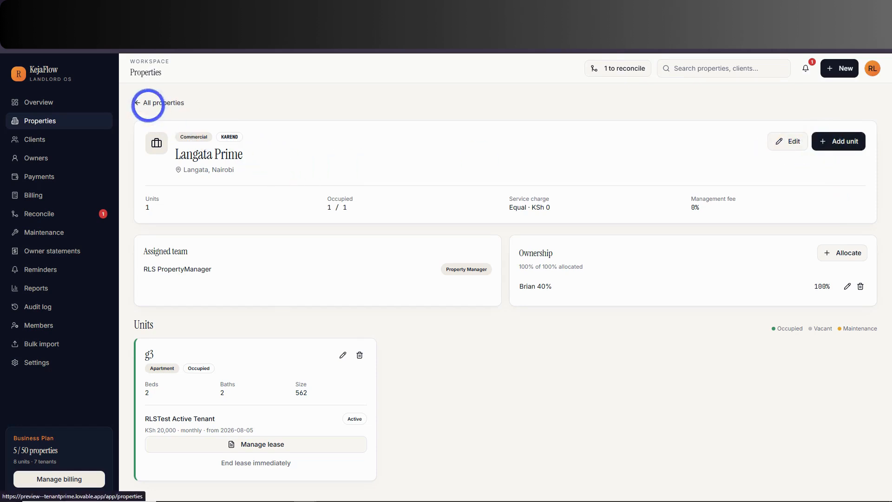
{"action": "left_click", "coordinate": [148, 103]}
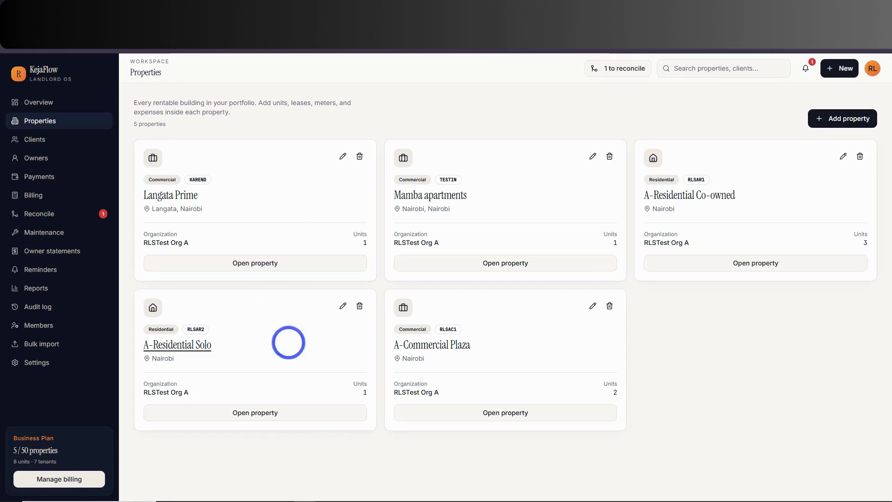
- Open and cancel the Edit property and Add property dialogs, then go to the Clients list
{"action": "left_click", "coordinate": [338, 157]}
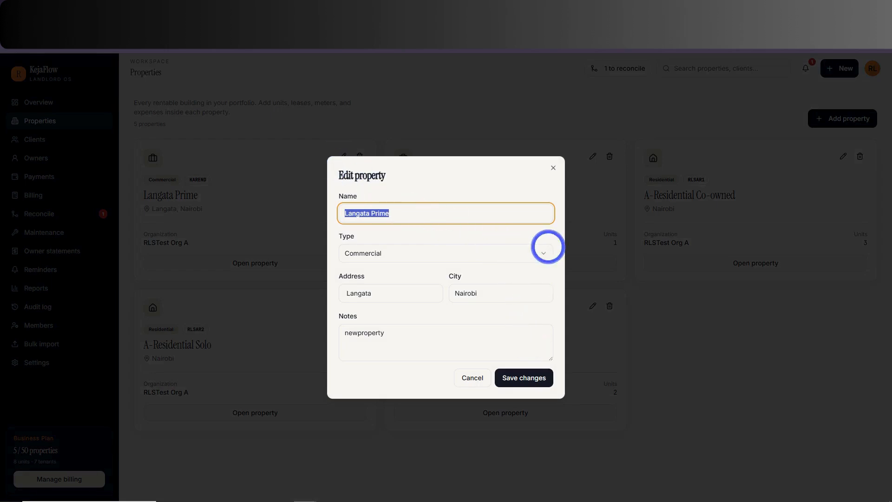
{"action": "left_click", "coordinate": [553, 168]}
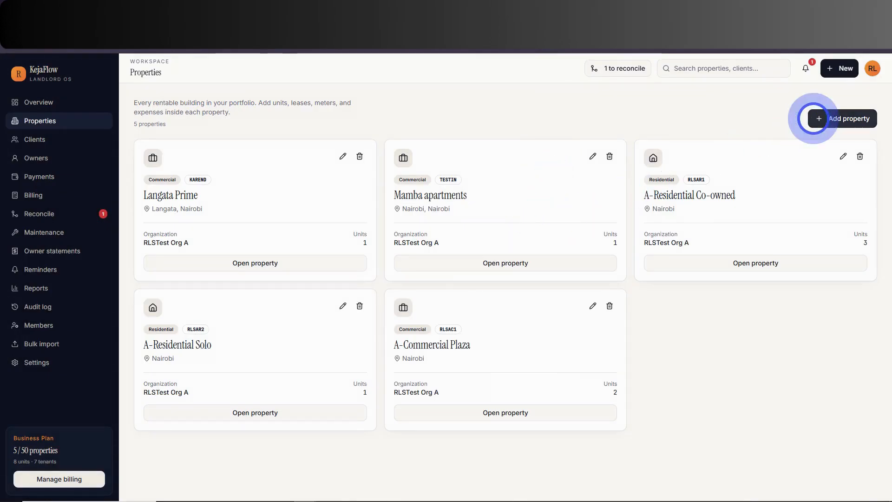
{"action": "left_click", "coordinate": [813, 118]}
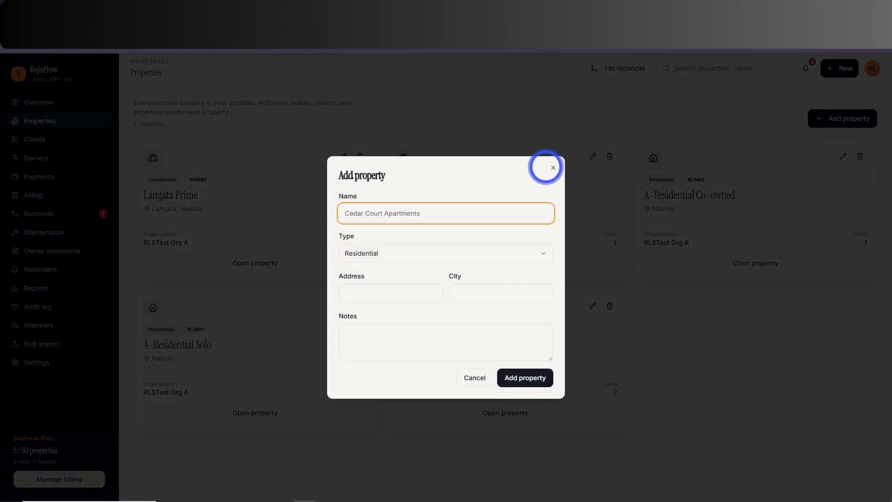
{"action": "left_click", "coordinate": [554, 167]}
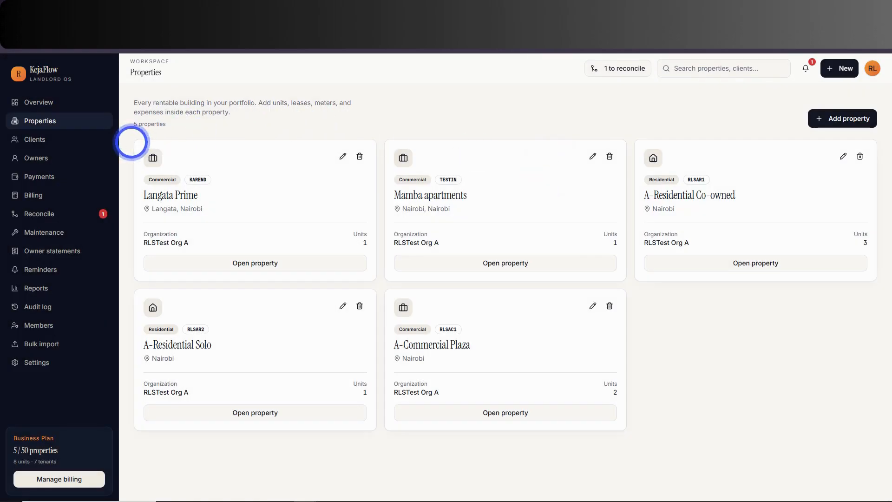
{"action": "left_click", "coordinate": [76, 139]}
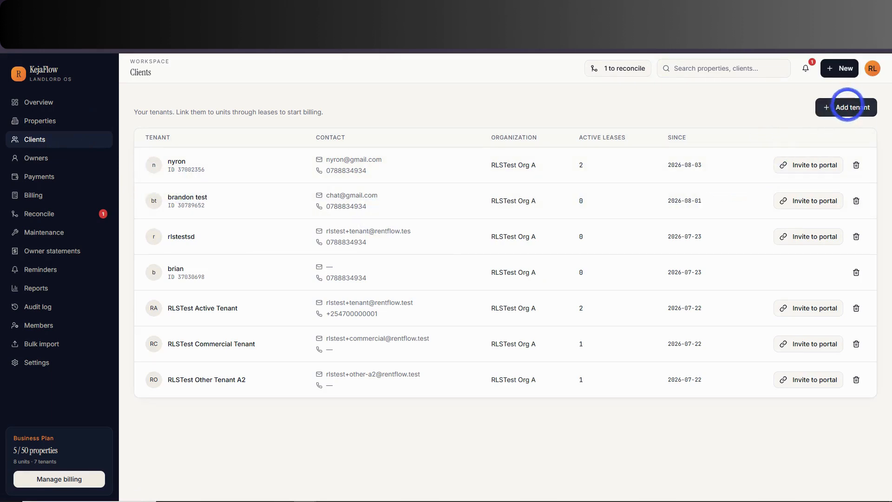
- Cancel the Add tenant dialog and copy the first tenant's portal invite link
{"action": "left_click", "coordinate": [848, 106]}
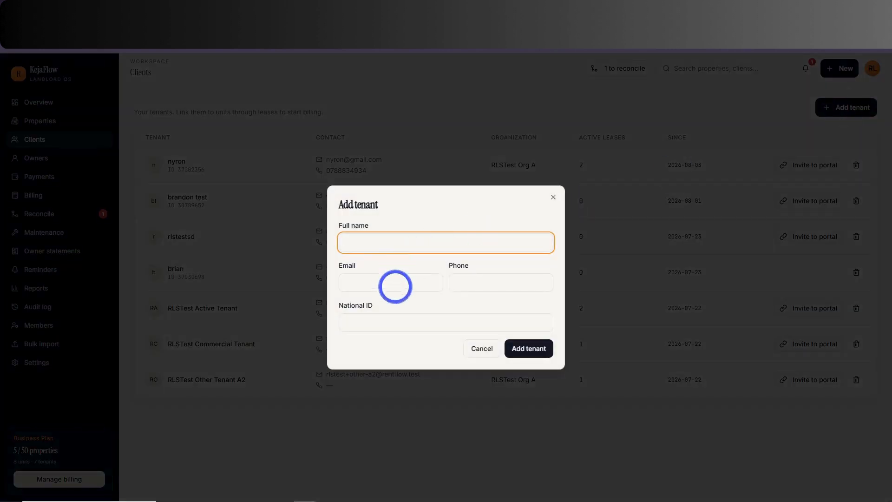
{"action": "left_click", "coordinate": [484, 348]}
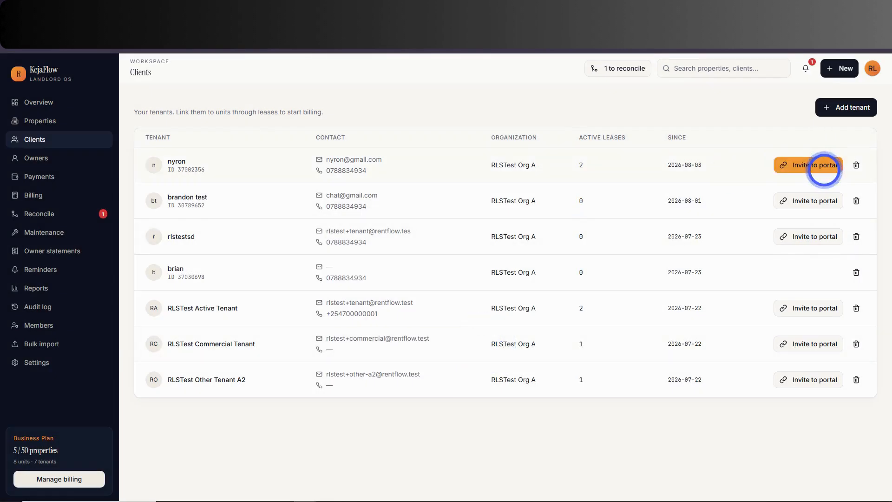
{"action": "left_click", "coordinate": [824, 167]}
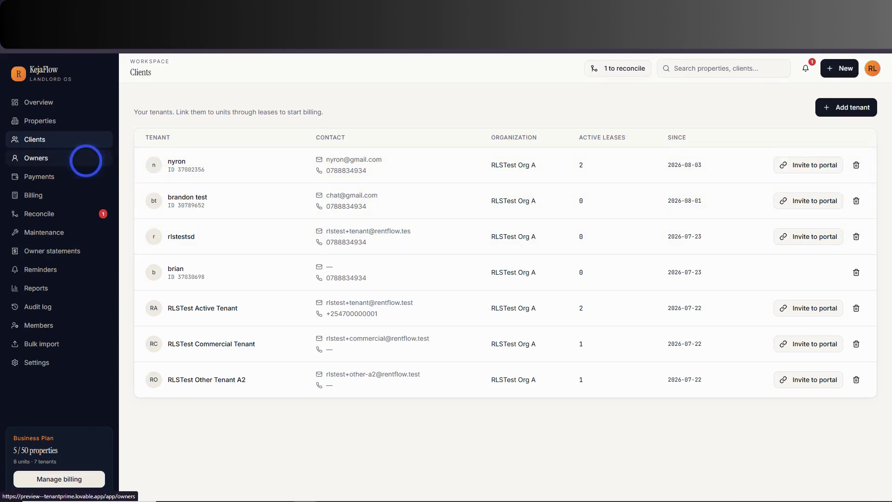
{"action": "left_click", "coordinate": [85, 160]}
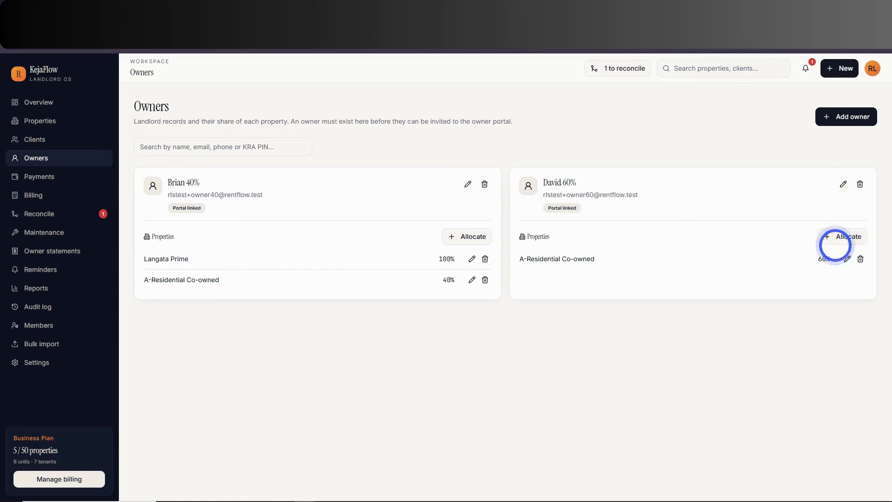
{"action": "left_click", "coordinate": [835, 240]}
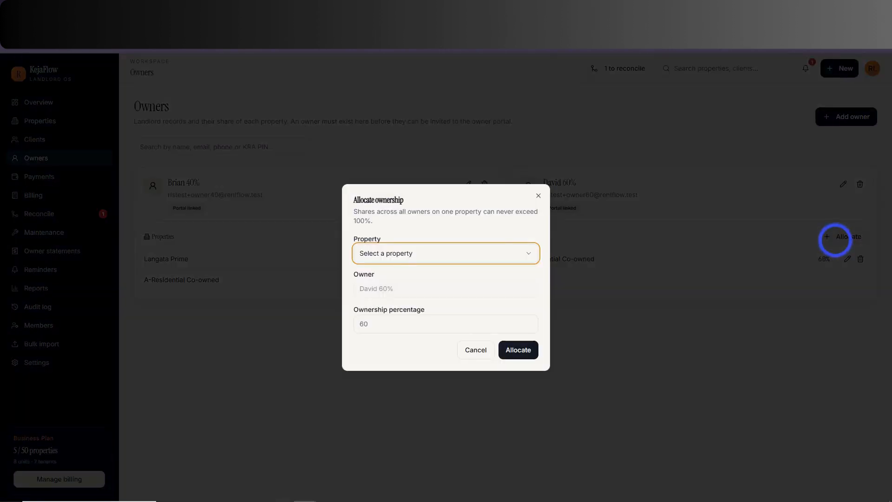
{"action": "left_click", "coordinate": [507, 251]}
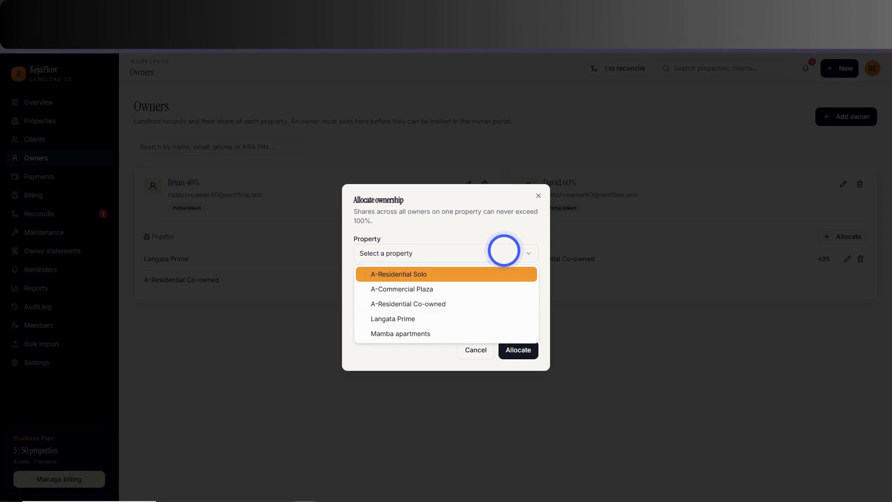
{"action": "left_click", "coordinate": [504, 251]}
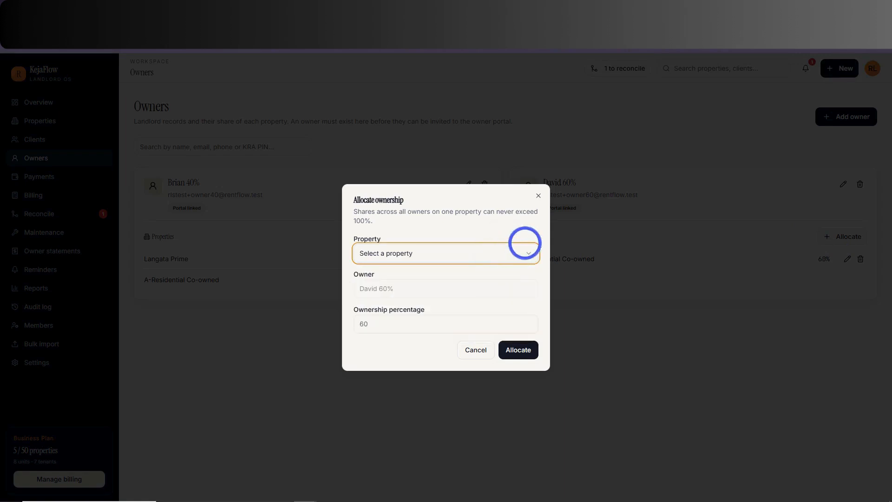
{"action": "left_click", "coordinate": [538, 196]}
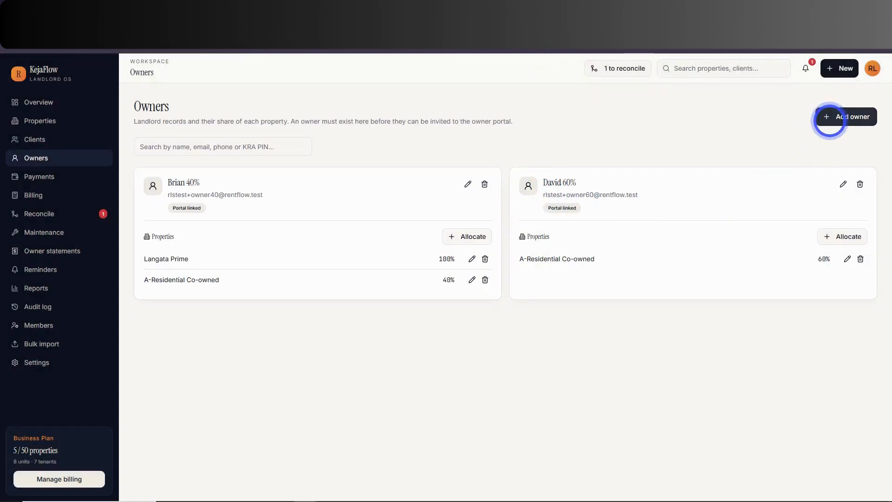
{"action": "left_click", "coordinate": [829, 120]}
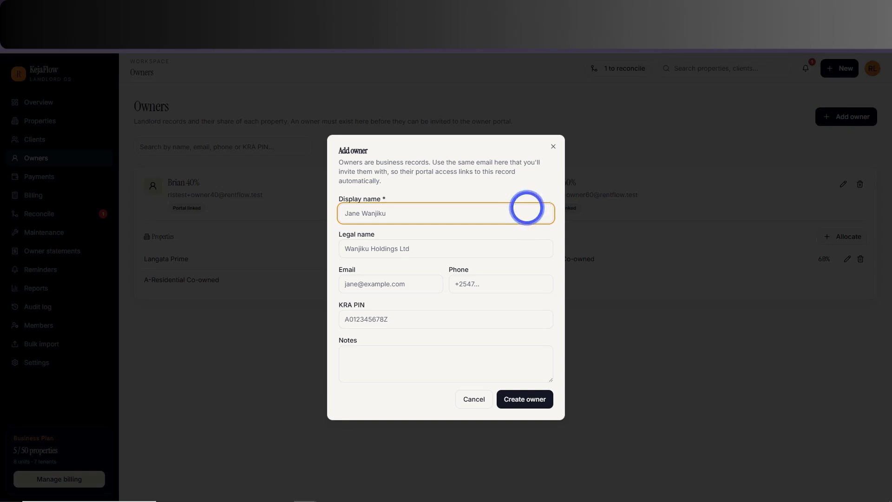
{"action": "left_click", "coordinate": [554, 146]}
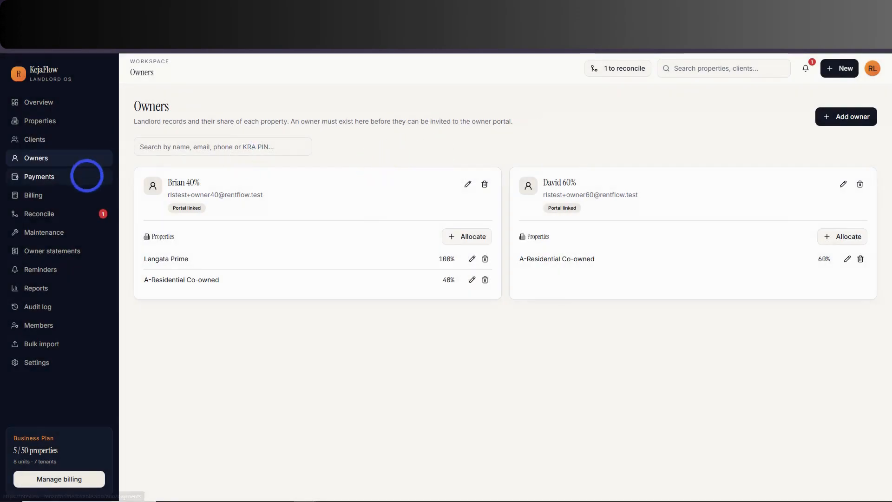
- On the Payments page, check the empty invoice list in Record payment, then close it unsaved
{"action": "left_click", "coordinate": [87, 176]}
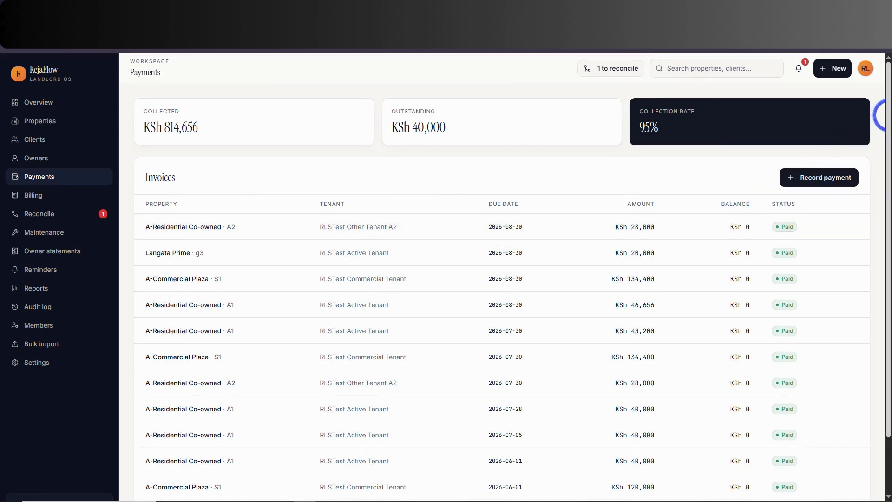
{"action": "scroll", "coordinate": [880, 116], "scroll_direction": "down", "scroll_amount": 2}
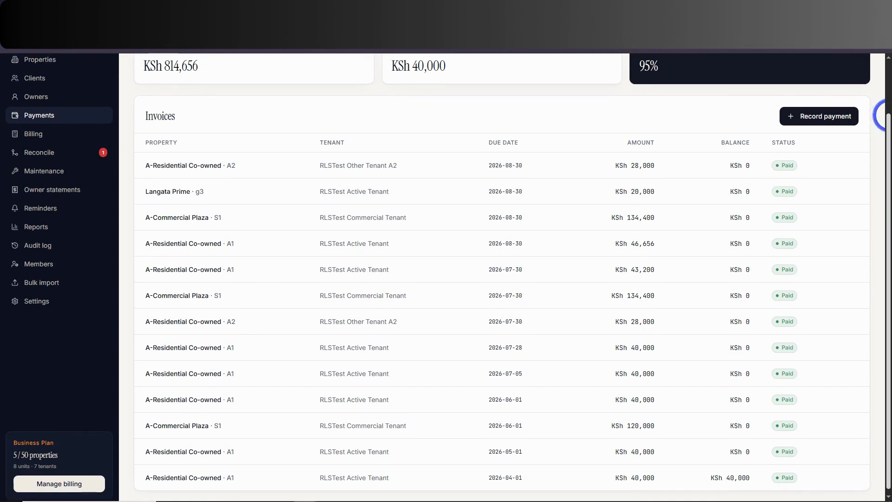
{"action": "scroll", "coordinate": [881, 116], "scroll_direction": "up", "scroll_amount": 2}
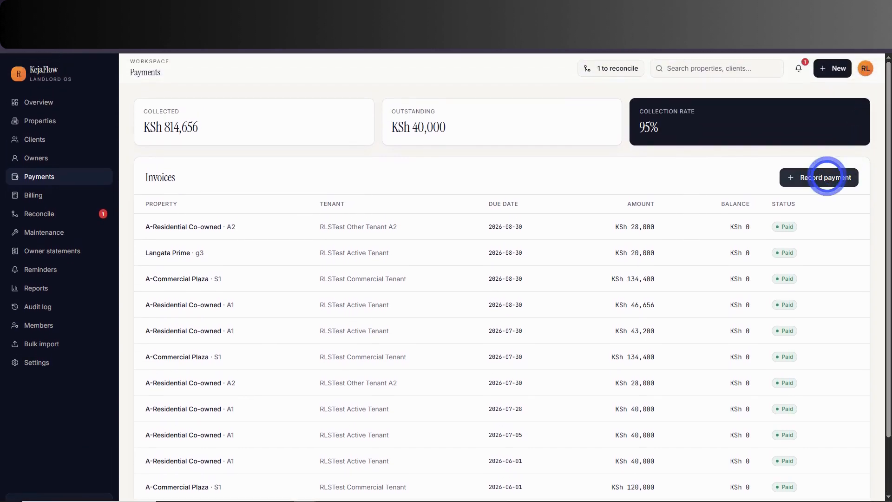
{"action": "left_click", "coordinate": [827, 177]}
{"action": "left_click", "coordinate": [532, 223]}
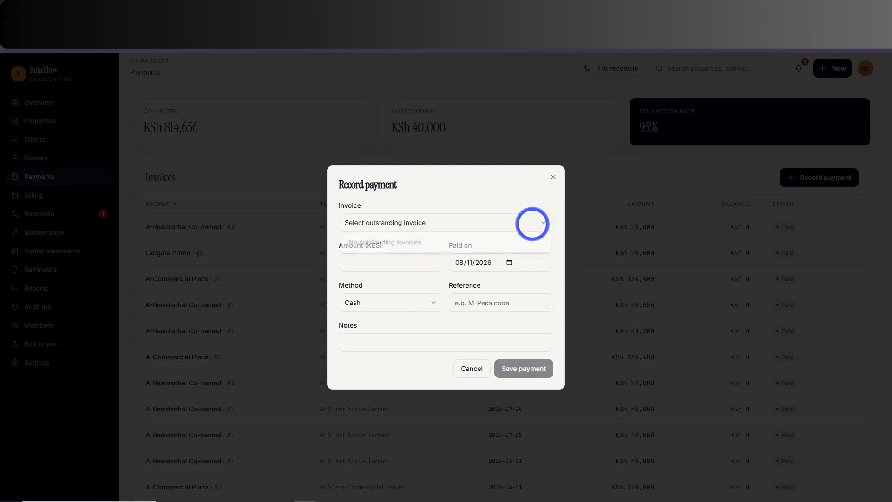
{"action": "left_click", "coordinate": [532, 224]}
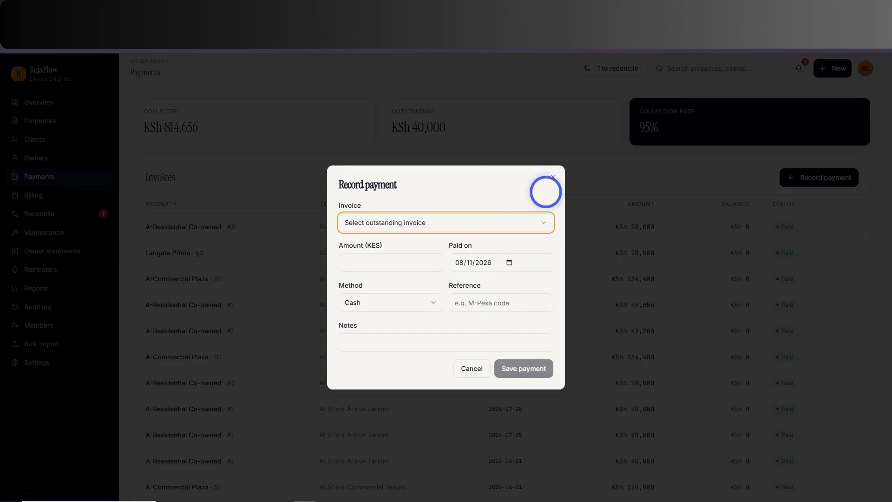
{"action": "left_click", "coordinate": [554, 177]}
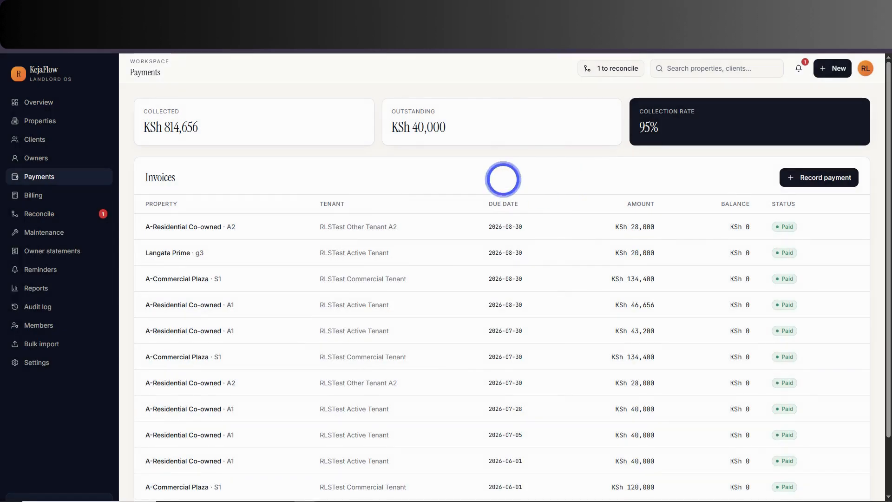
- Check Record payment's methods, keeping Cash, close it unsaved and go to Billing
{"action": "left_click", "coordinate": [807, 177]}
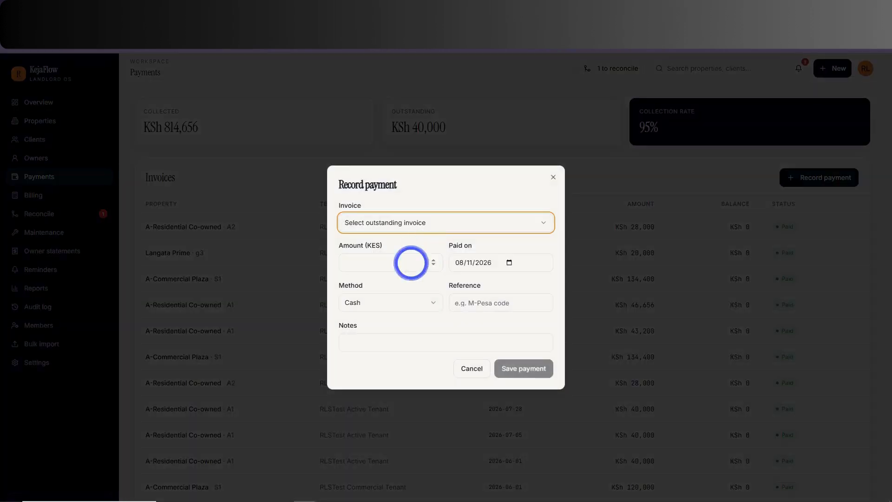
{"action": "left_click", "coordinate": [390, 302]}
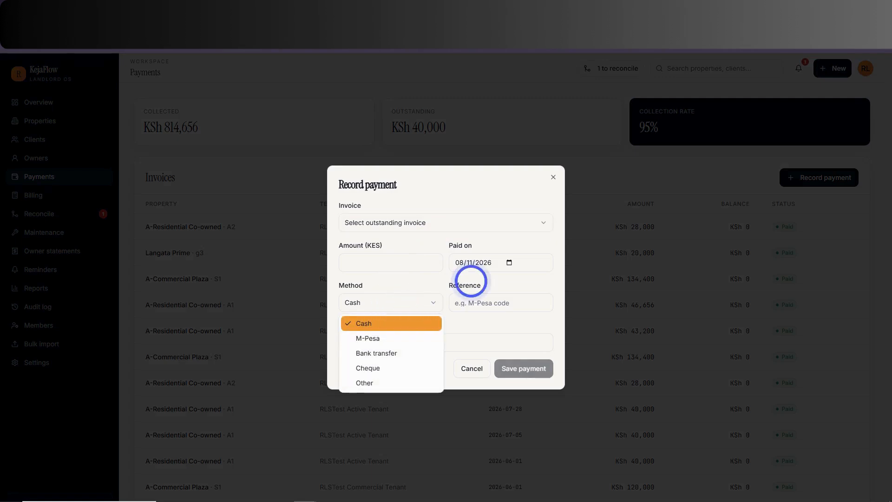
{"action": "left_click", "coordinate": [552, 179]}
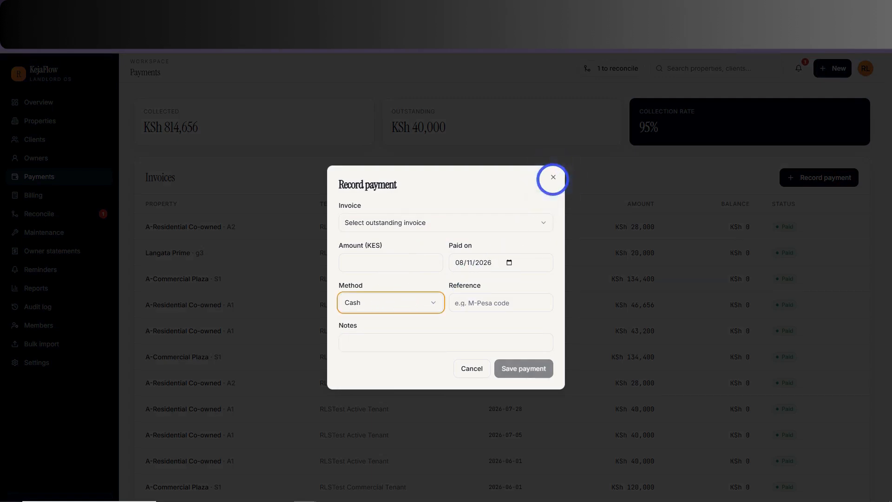
{"action": "left_click", "coordinate": [554, 177]}
{"action": "left_click", "coordinate": [65, 196]}
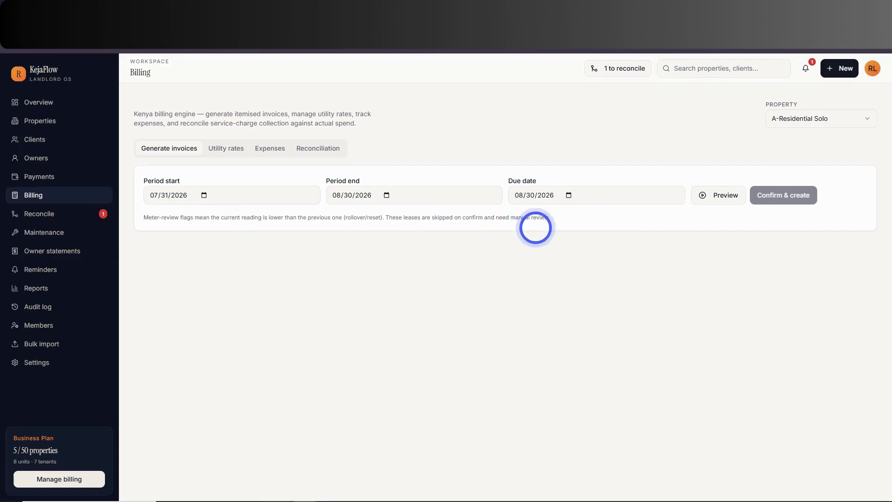
- Preview A-Residential Solo's invoices, then add an Electricity utility rate of 500 KES per unit
{"action": "left_click", "coordinate": [707, 200]}
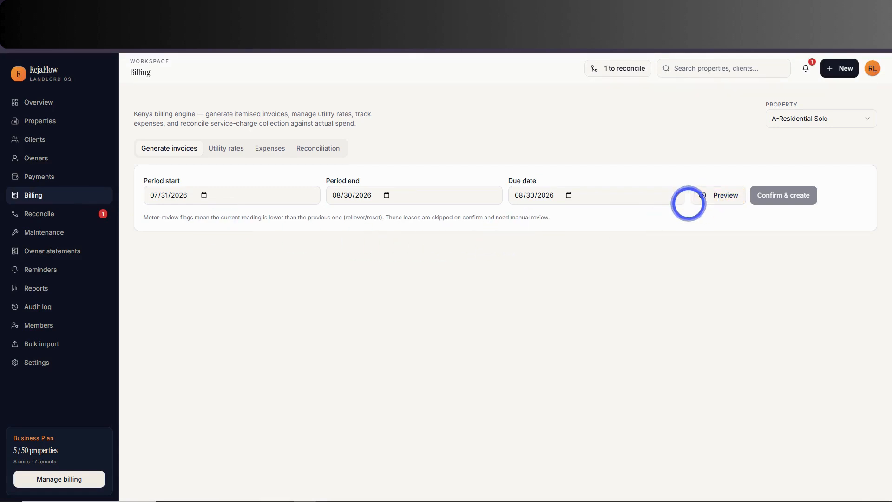
{"action": "left_click", "coordinate": [708, 198]}
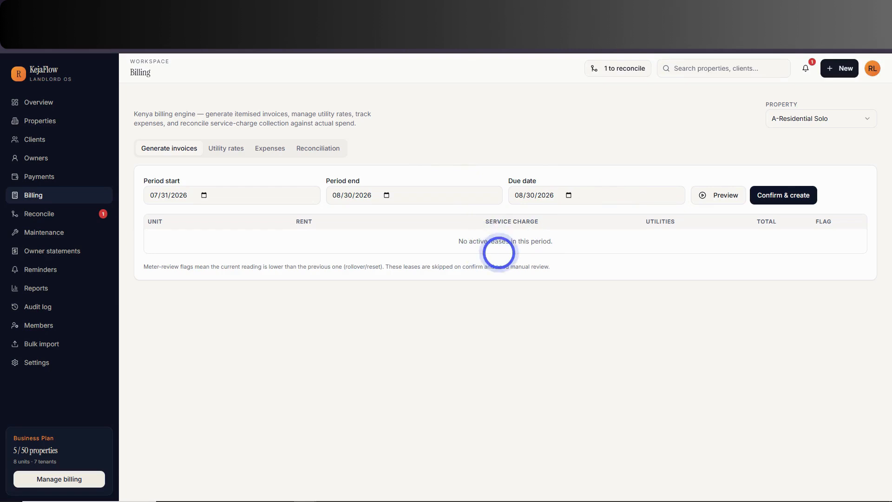
{"action": "left_click", "coordinate": [227, 150]}
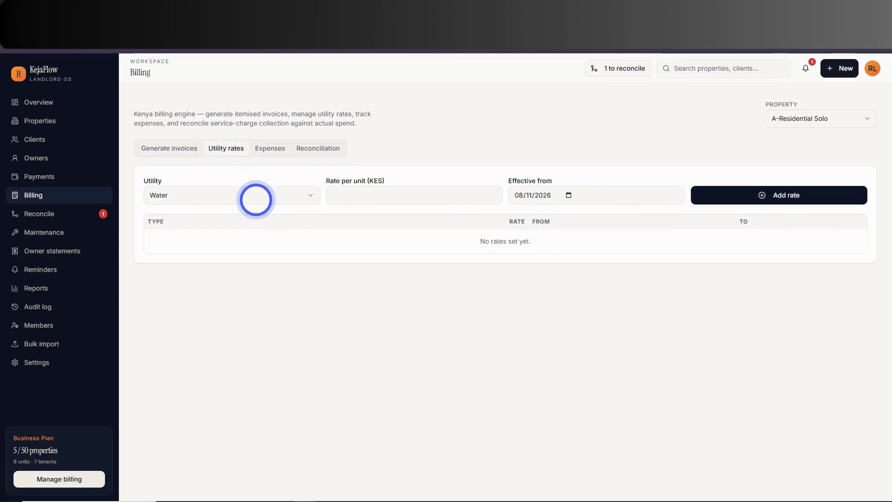
{"action": "left_click", "coordinate": [255, 198]}
{"action": "left_click", "coordinate": [251, 231]}
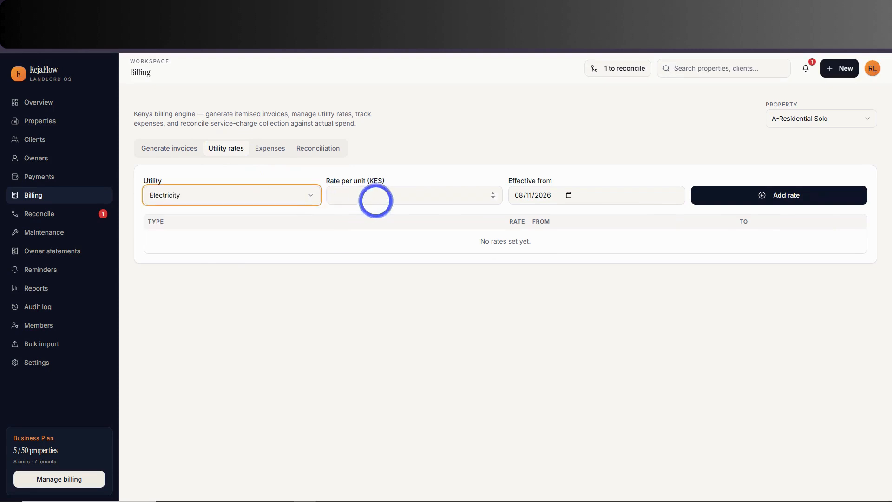
{"action": "left_click", "coordinate": [377, 198]}
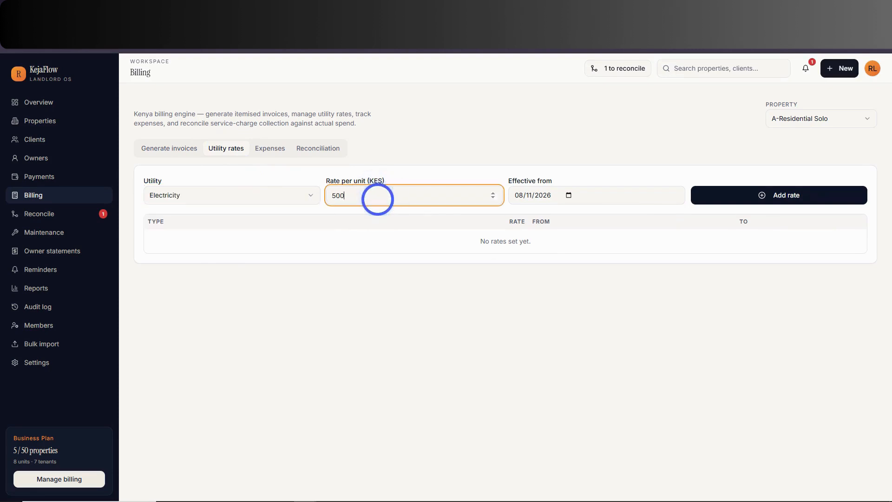
{"action": "left_click", "coordinate": [626, 218]}
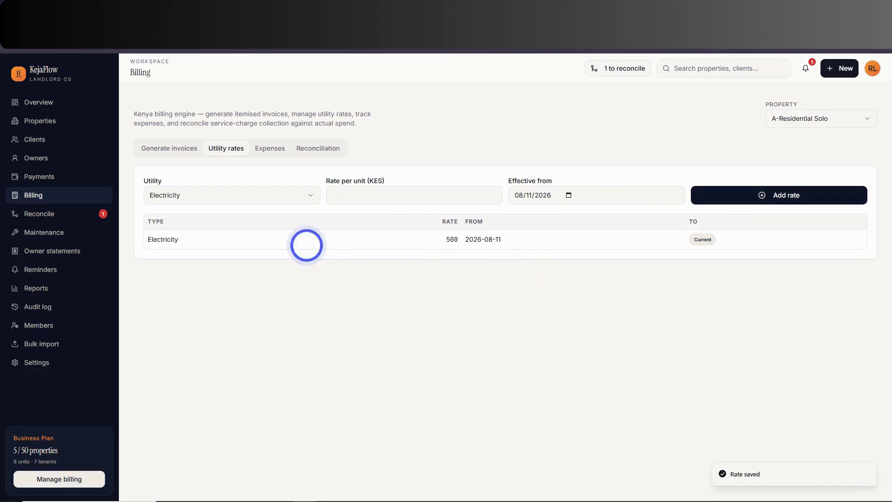
{"action": "left_click", "coordinate": [271, 151]}
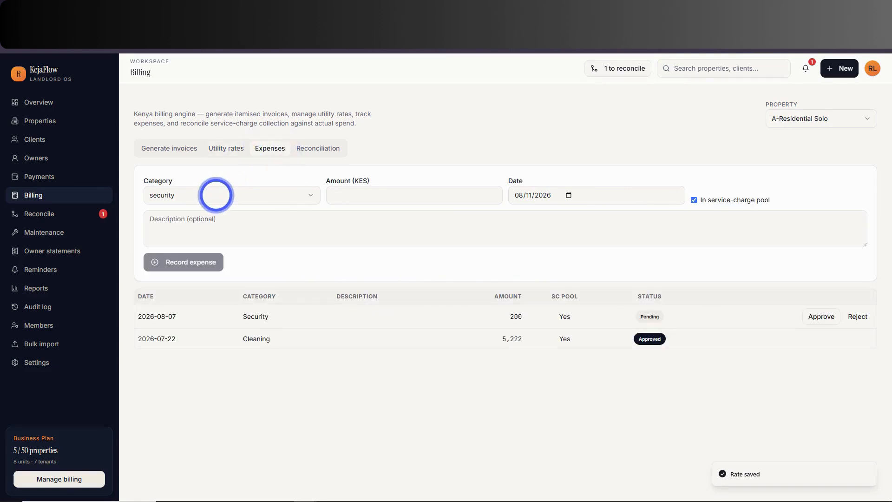
- Record a 300 KES Waste expense for the property
{"action": "left_click", "coordinate": [217, 195]}
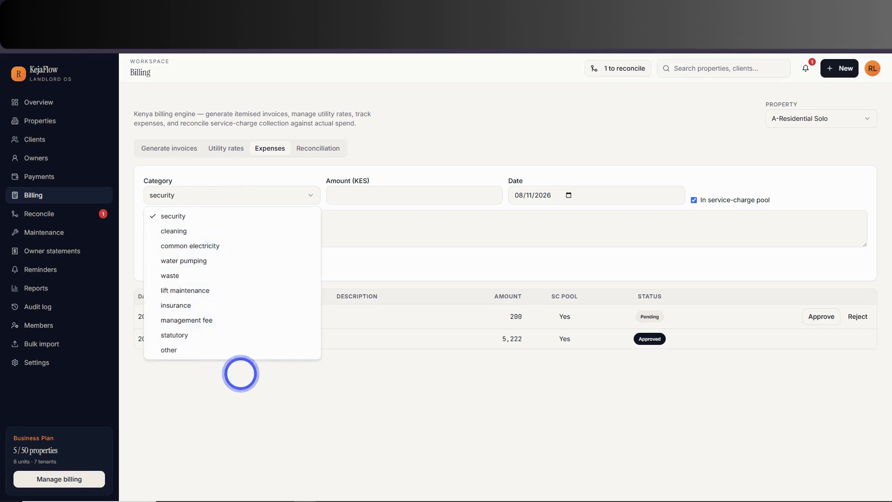
{"action": "left_click", "coordinate": [238, 372]}
{"action": "left_click", "coordinate": [417, 194]}
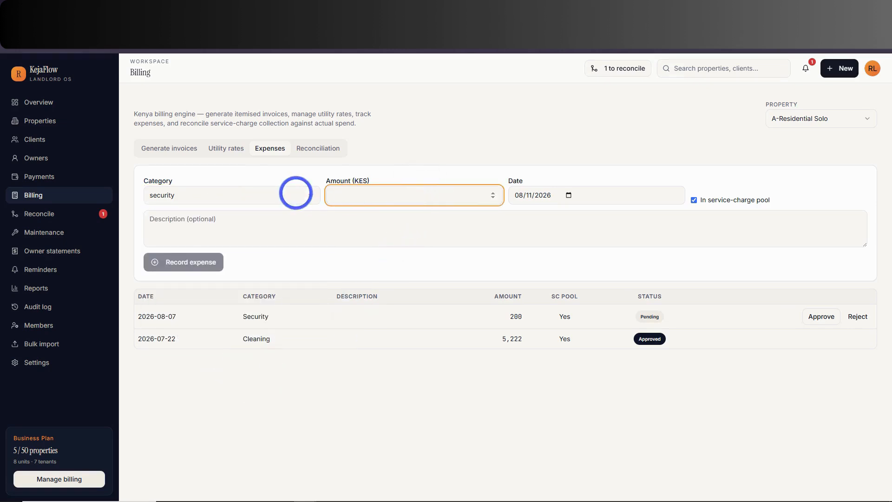
{"action": "left_click", "coordinate": [290, 193]}
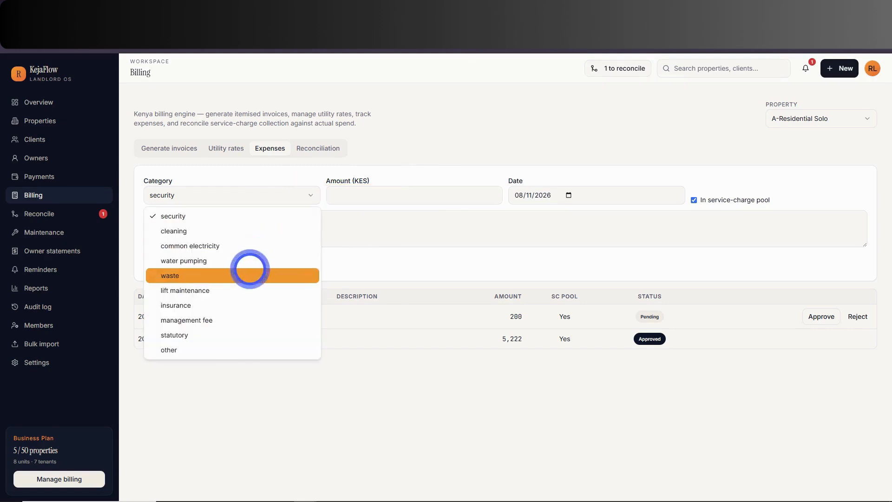
{"action": "left_click", "coordinate": [250, 275]}
{"action": "left_click", "coordinate": [400, 193]}
{"action": "type", "text": "300"}
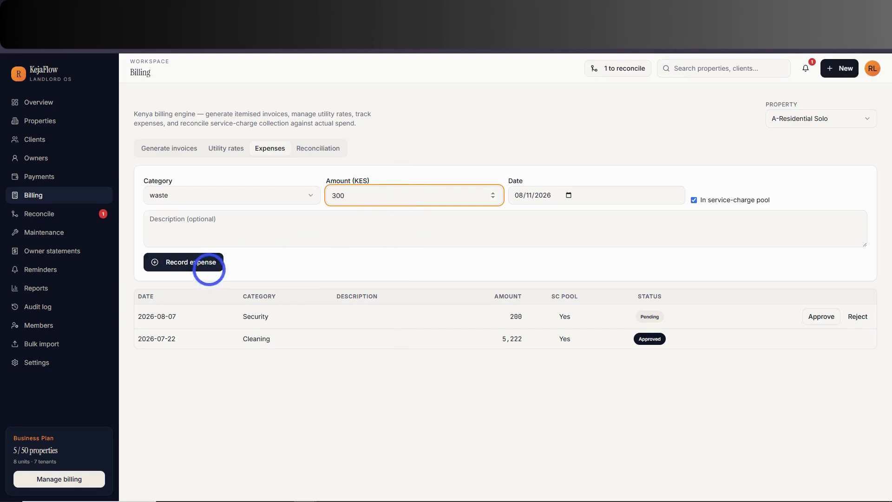
{"action": "left_click", "coordinate": [209, 264]}
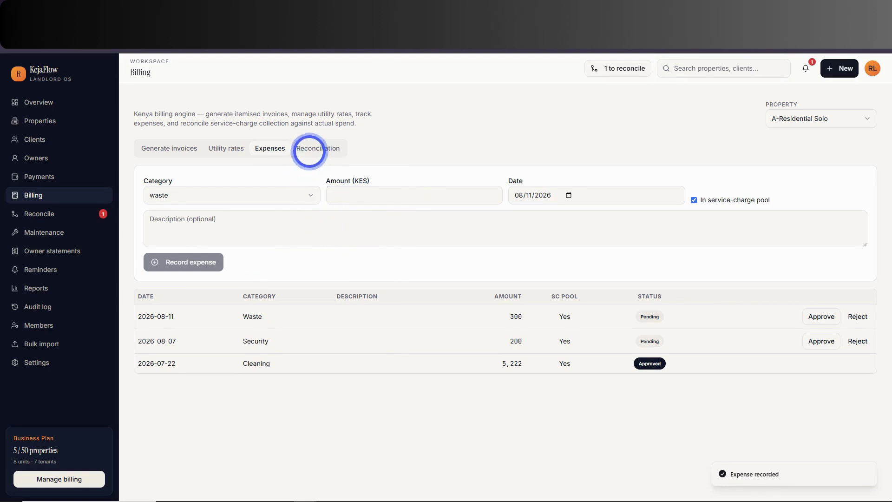
- Compute the service-charge reconciliation for 07/31/2026–08/30/2026
{"action": "left_click", "coordinate": [309, 150]}
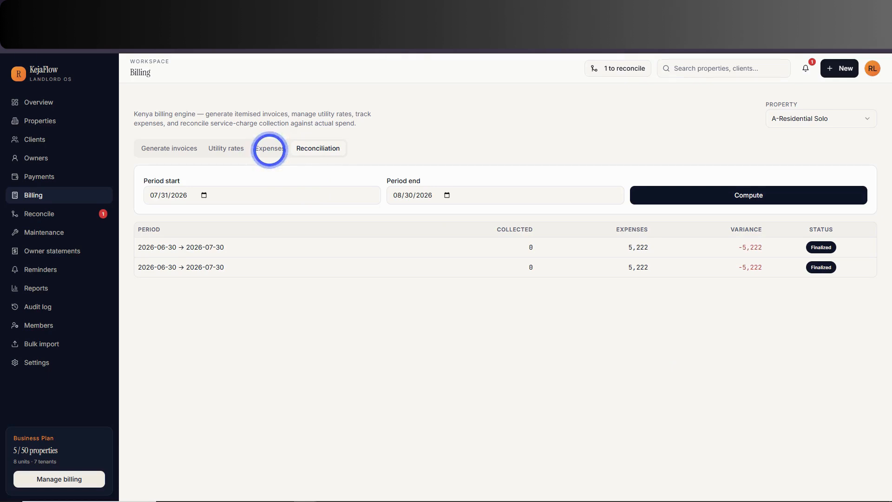
{"action": "left_click", "coordinate": [269, 149]}
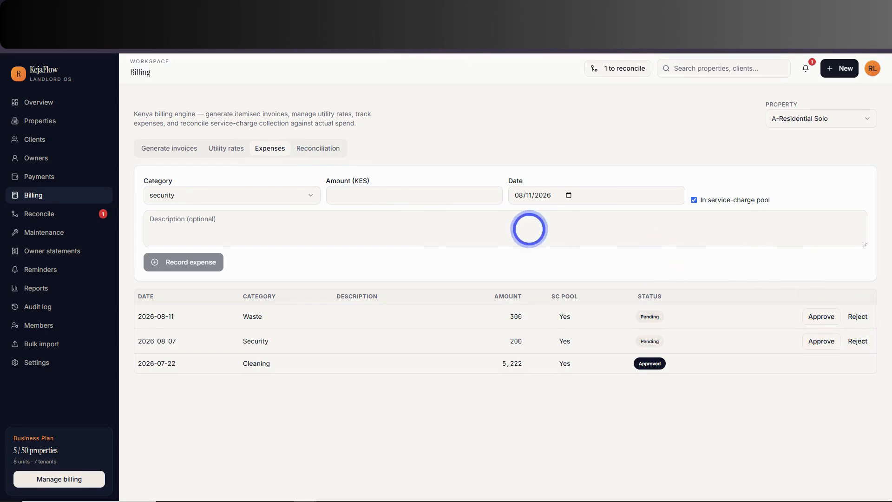
{"action": "left_click", "coordinate": [314, 147]}
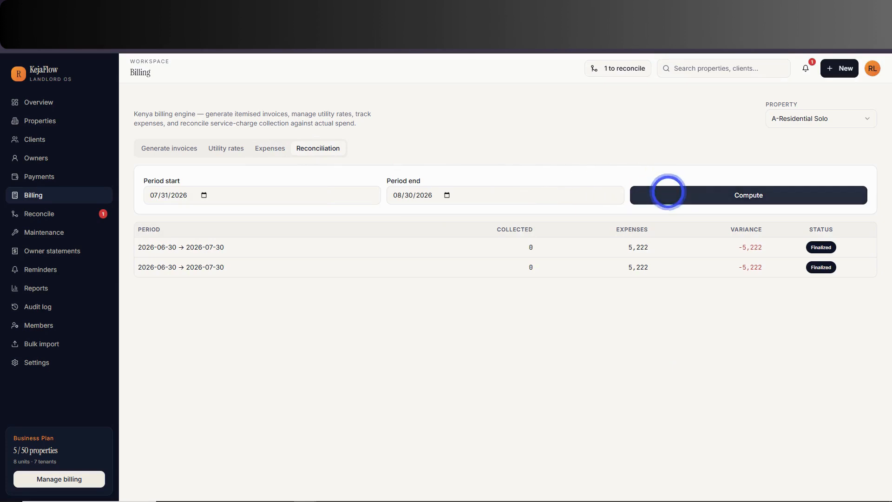
{"action": "left_click", "coordinate": [669, 190]}
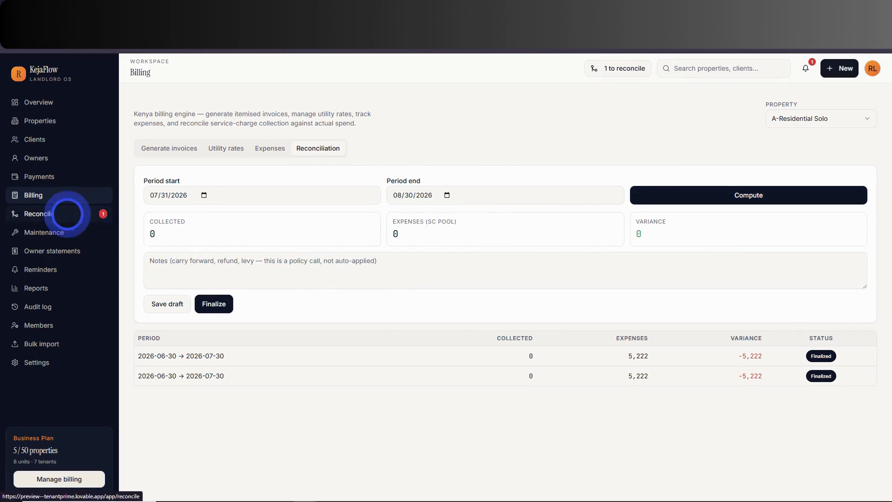
- Clear WRONG-REF-XYZ from the unmatched M-Pesa payment's invoice search, then go to Maintenance
{"action": "left_click", "coordinate": [67, 214]}
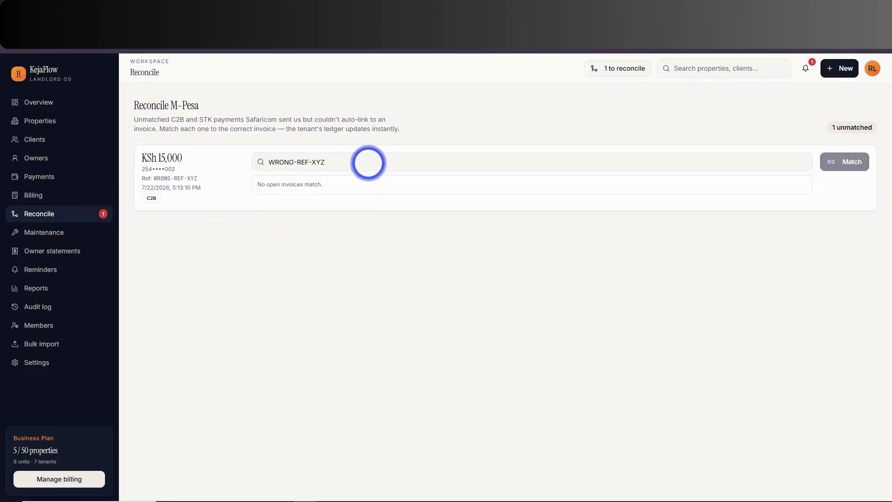
{"action": "left_click", "coordinate": [369, 163]}
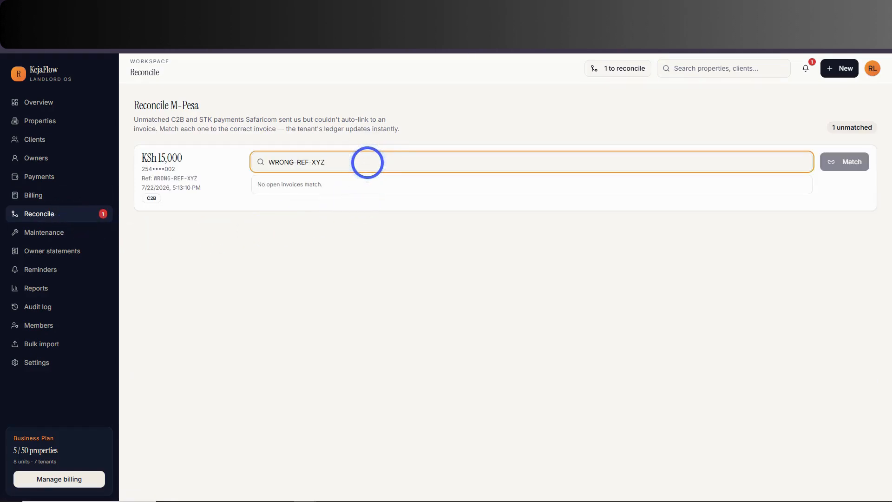
{"action": "triple_click", "coordinate": [367, 162]}
{"action": "key", "text": "BackSpace"}
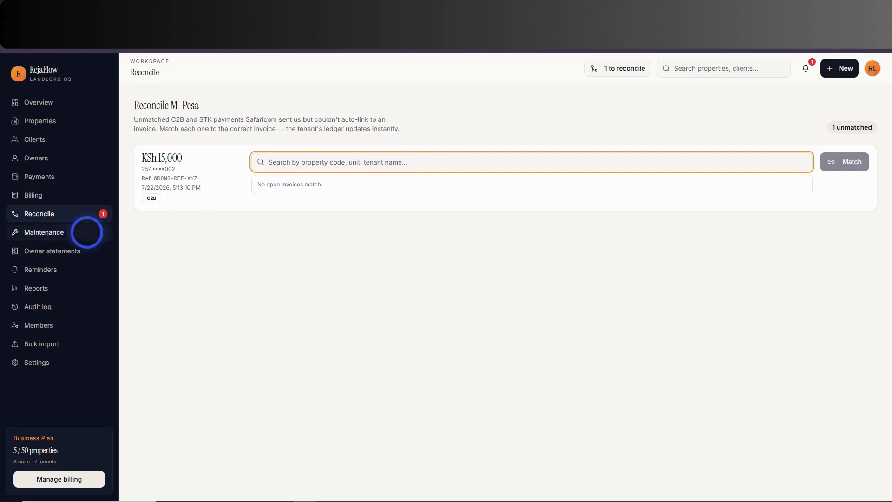
{"action": "left_click", "coordinate": [76, 230]}
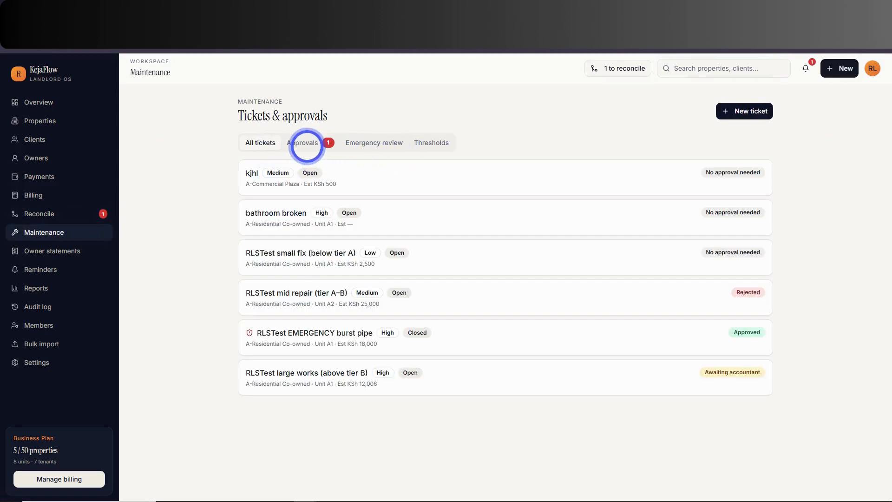
- Filter to tickets awaiting approval and inspect the large works ticket's details
{"action": "left_click", "coordinate": [306, 144]}
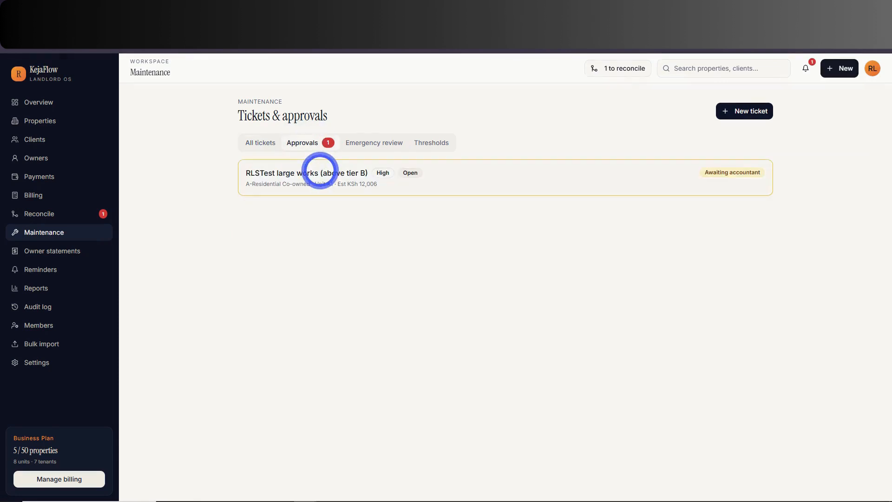
{"action": "left_click", "coordinate": [320, 170]}
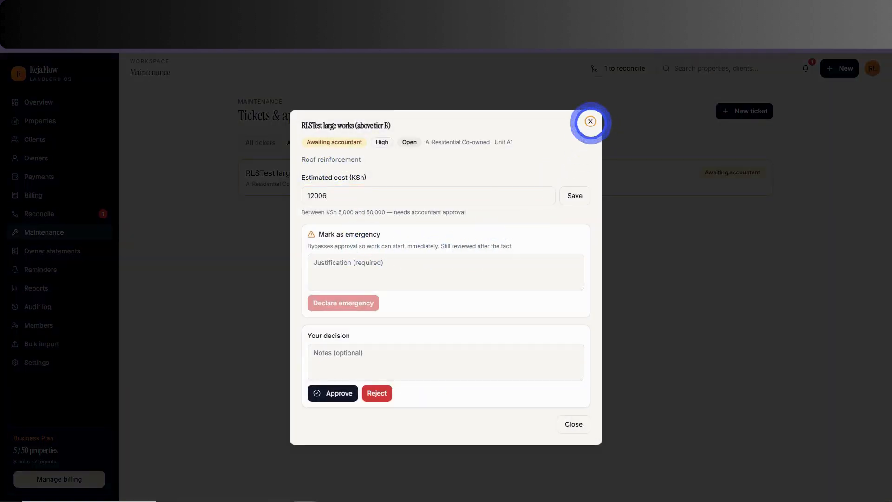
{"action": "left_click", "coordinate": [590, 121]}
- Review the burst pipe emergency ticket and the approval thresholds, then open Owner statements
{"action": "left_click", "coordinate": [354, 144]}
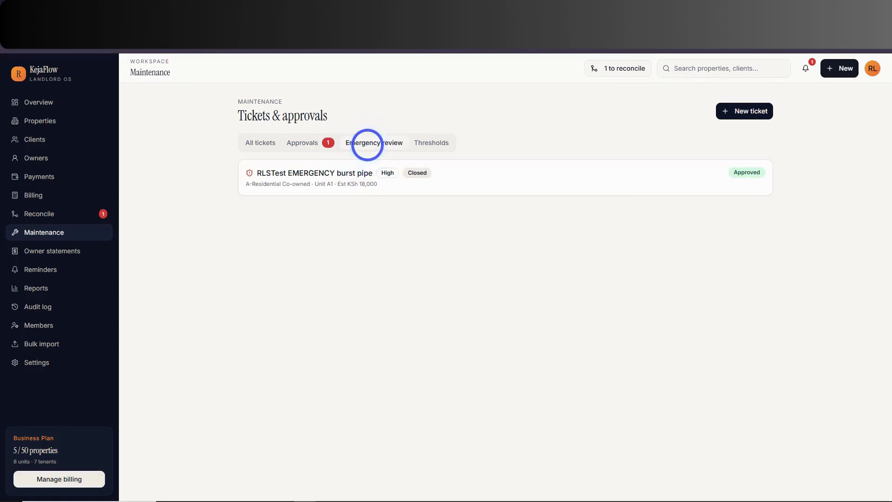
{"action": "left_click", "coordinate": [376, 174]}
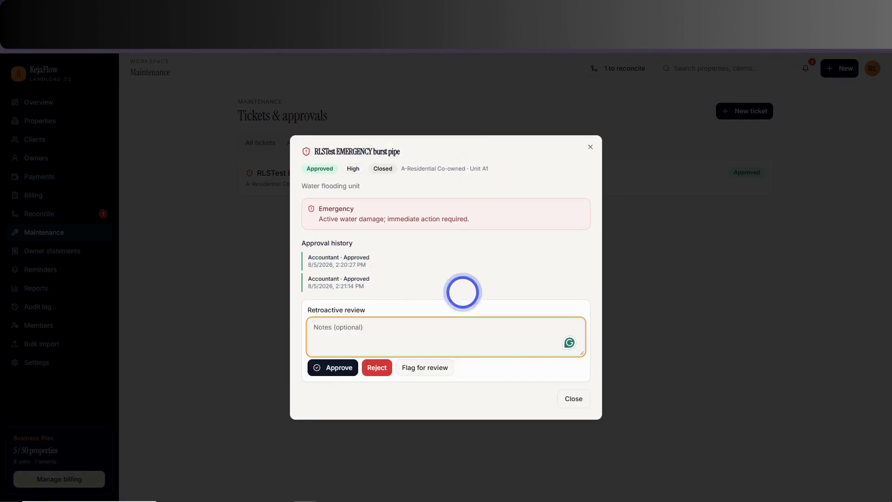
{"action": "left_click", "coordinate": [574, 399]}
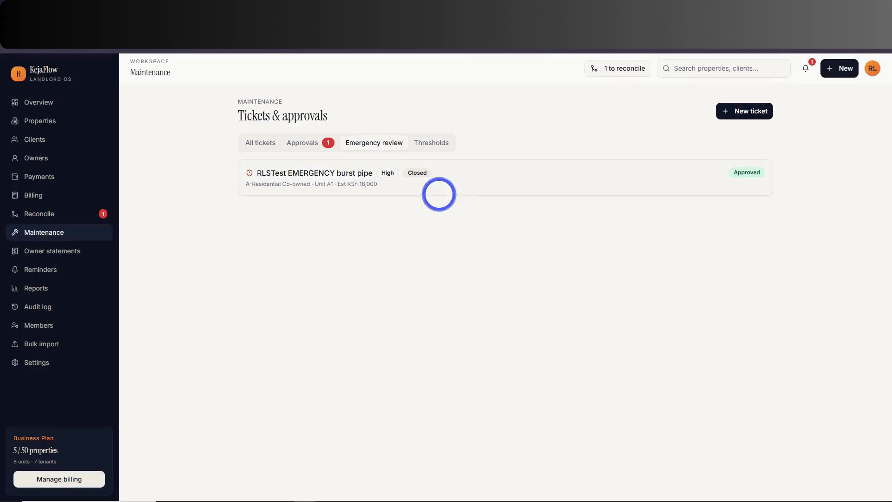
{"action": "left_click", "coordinate": [422, 144]}
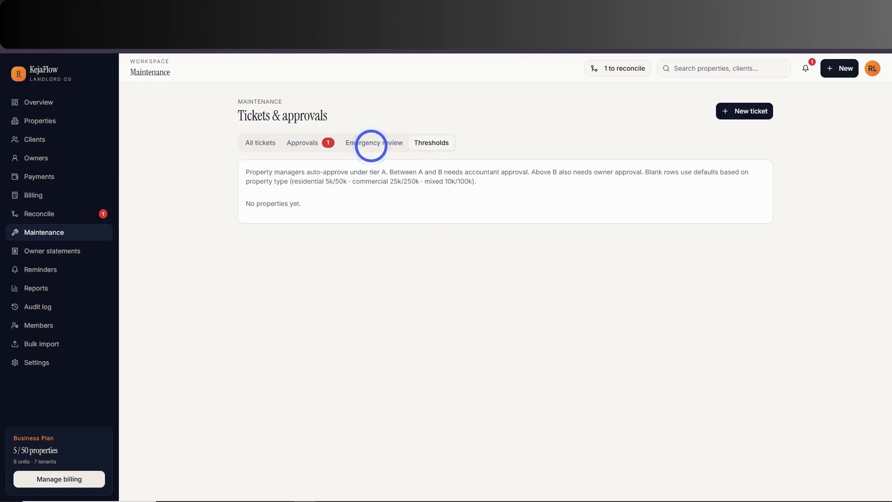
{"action": "left_click", "coordinate": [371, 146]}
{"action": "left_click", "coordinate": [69, 251]}
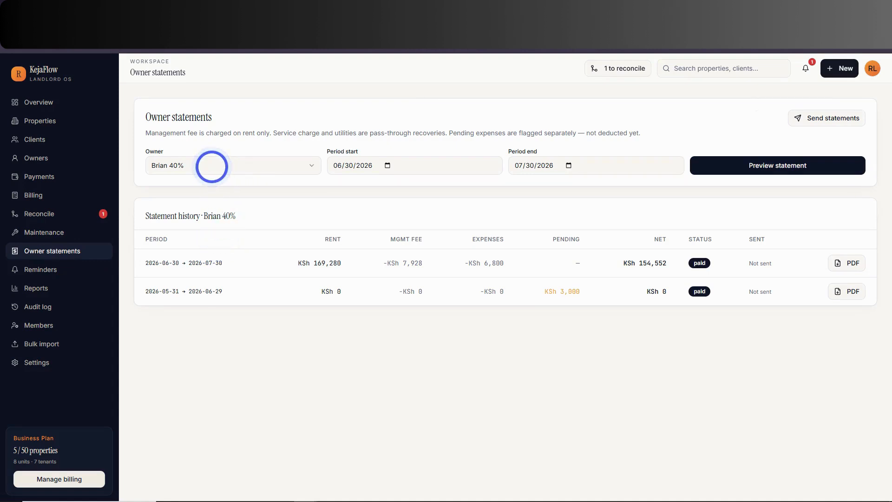
- Check the 60% owner, then preview the 40% owner's 2026-06-30 to 2026-07-30 statement (KSh 154,552 net payout) and go to Reminders
{"action": "left_click", "coordinate": [211, 166]}
{"action": "left_click", "coordinate": [203, 204]}
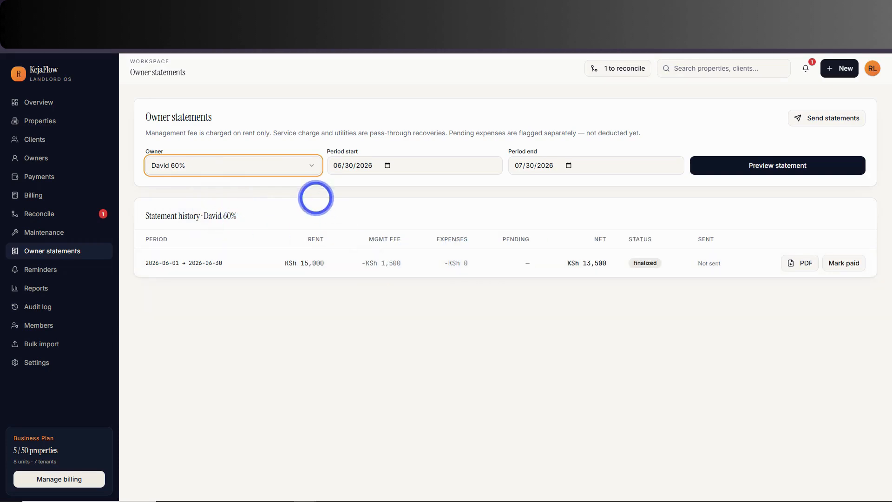
{"action": "left_click", "coordinate": [308, 166]}
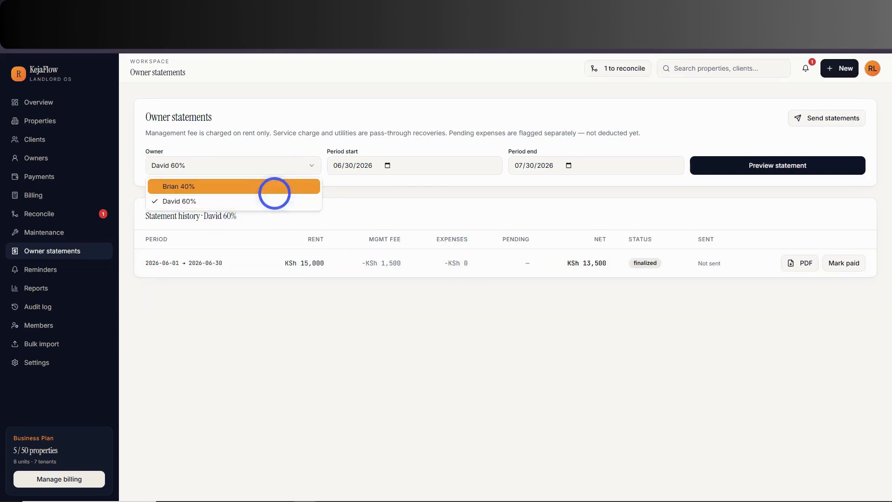
{"action": "left_click", "coordinate": [274, 186]}
{"action": "left_click", "coordinate": [756, 166]}
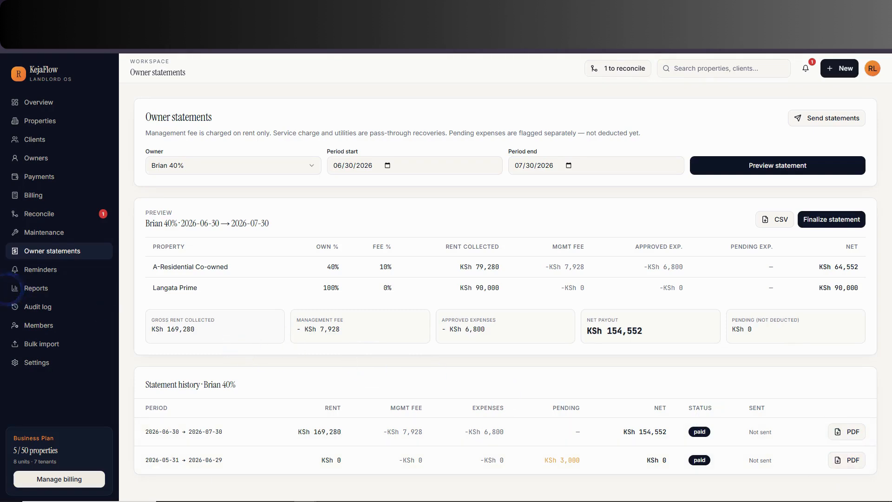
{"action": "left_click", "coordinate": [40, 270]}
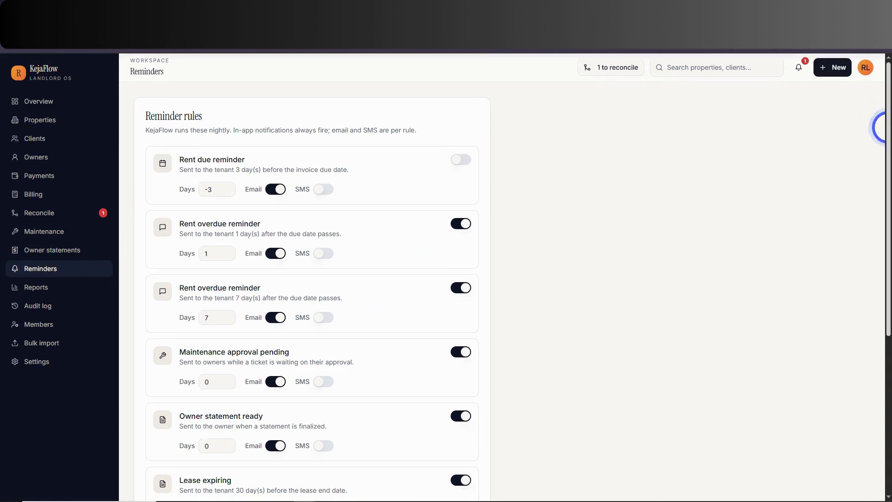
- Scroll down through the reminder rules, then back up toward the Reminder rules header
{"action": "scroll", "coordinate": [505, 277], "scroll_direction": "down", "scroll_amount": 2}
{"action": "scroll", "coordinate": [505, 278], "scroll_direction": "down", "scroll_amount": 2}
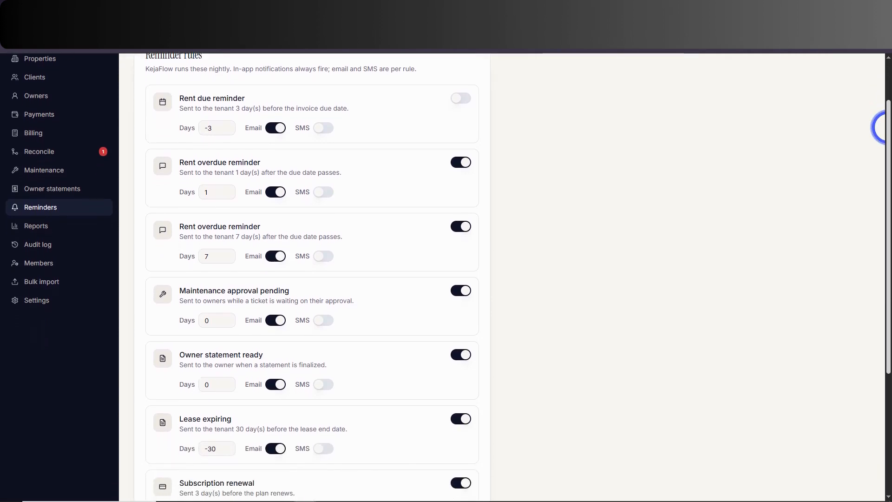
{"action": "scroll", "coordinate": [505, 278], "scroll_direction": "down", "scroll_amount": 1}
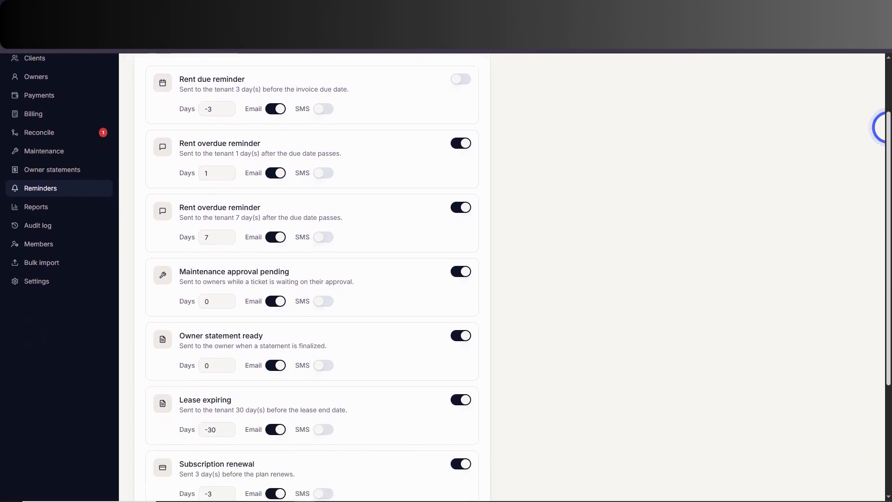
{"action": "scroll", "coordinate": [505, 277], "scroll_direction": "down", "scroll_amount": 2}
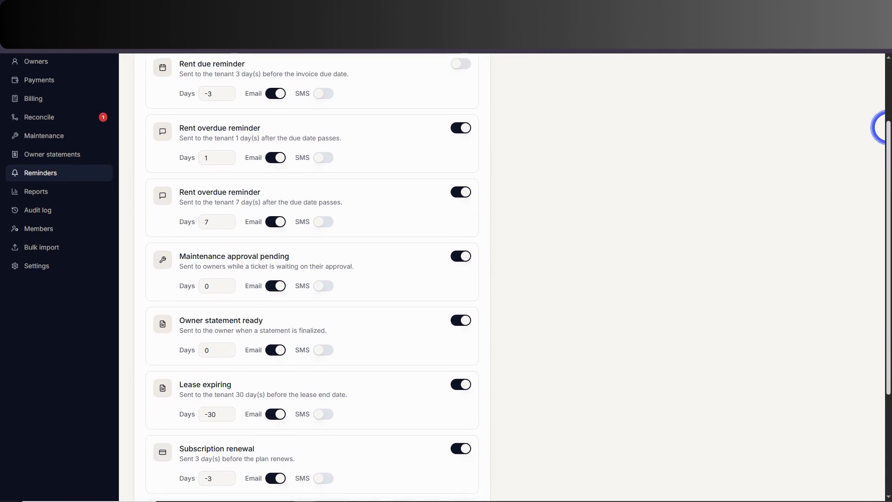
{"action": "scroll", "coordinate": [505, 278], "scroll_direction": "down", "scroll_amount": 3}
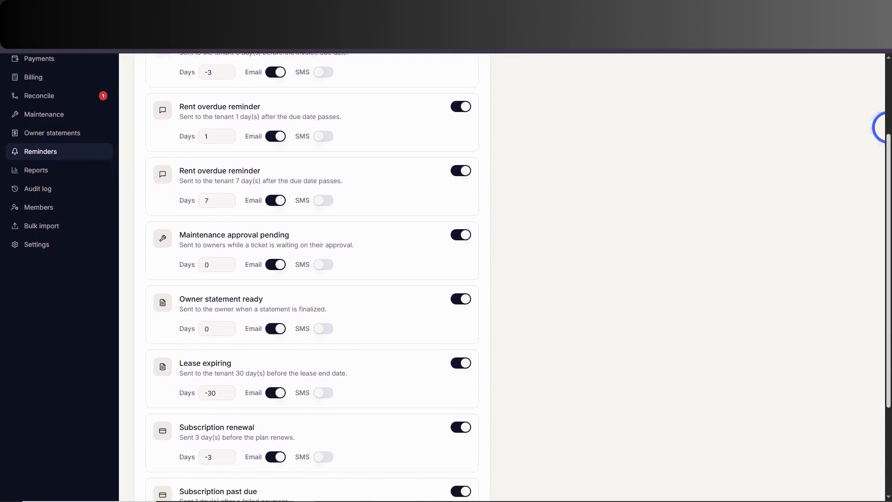
{"action": "scroll", "coordinate": [504, 278], "scroll_direction": "down", "scroll_amount": 3}
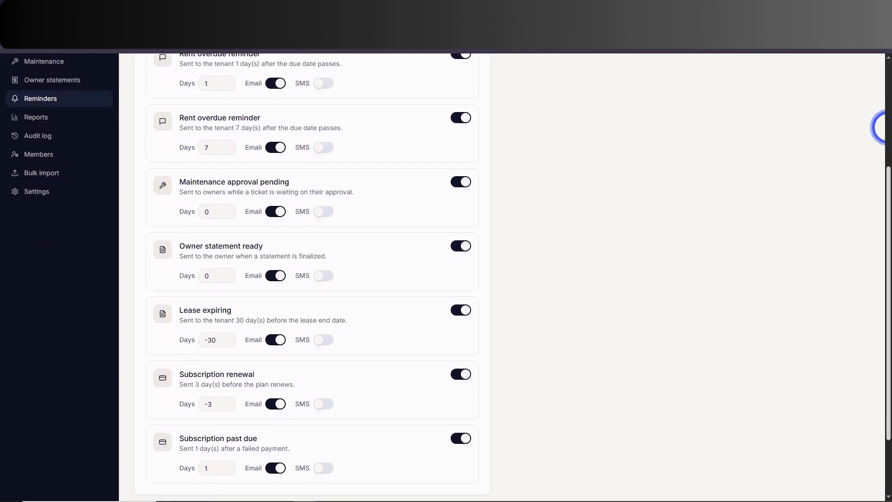
{"action": "scroll", "coordinate": [505, 277], "scroll_direction": "down", "scroll_amount": 2}
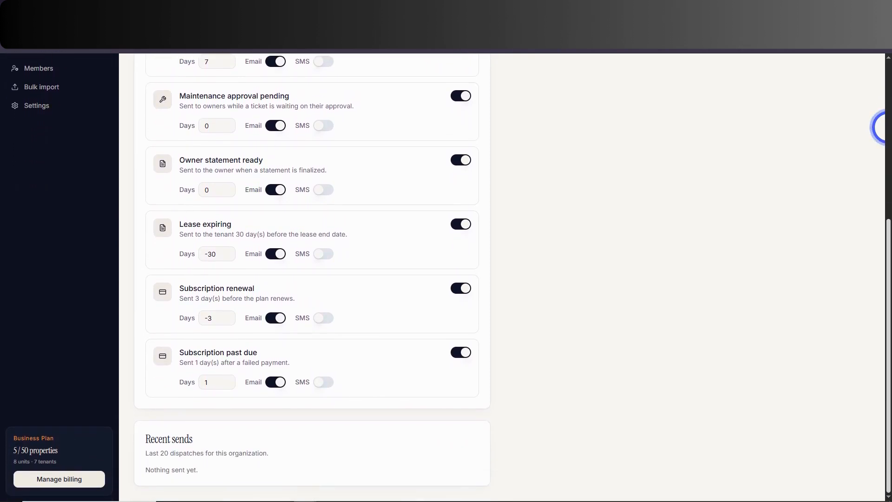
{"action": "scroll", "coordinate": [505, 278], "scroll_direction": "up", "scroll_amount": 11}
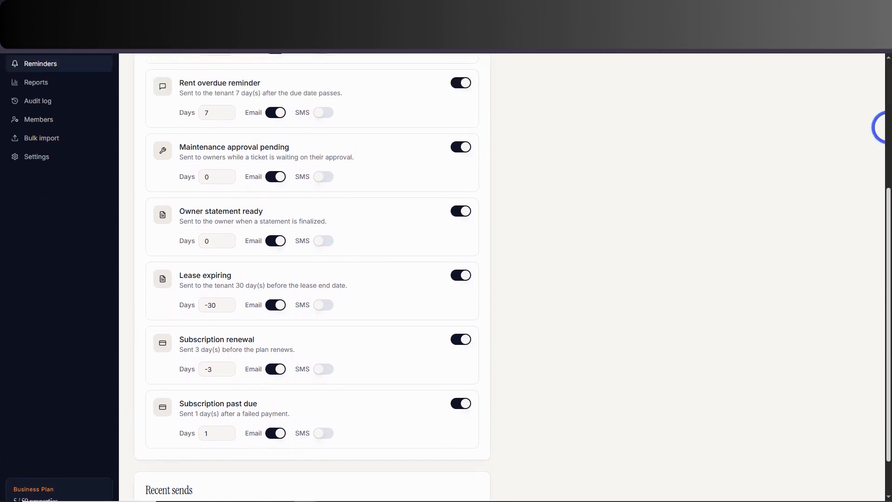
{"action": "scroll", "coordinate": [880, 133], "scroll_direction": "up", "scroll_amount": 2}
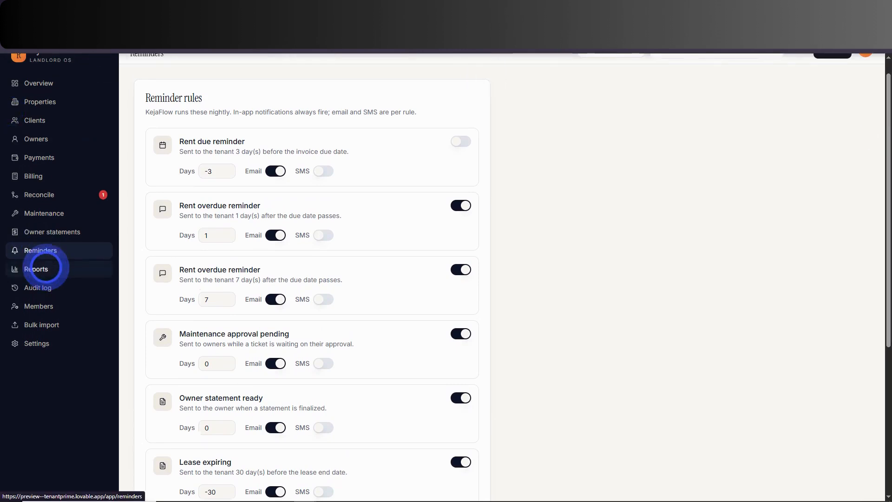
- Export the Reports page for all properties, 06/01/2026 to 08/11/2026, as a CSV file
{"action": "left_click", "coordinate": [46, 269]}
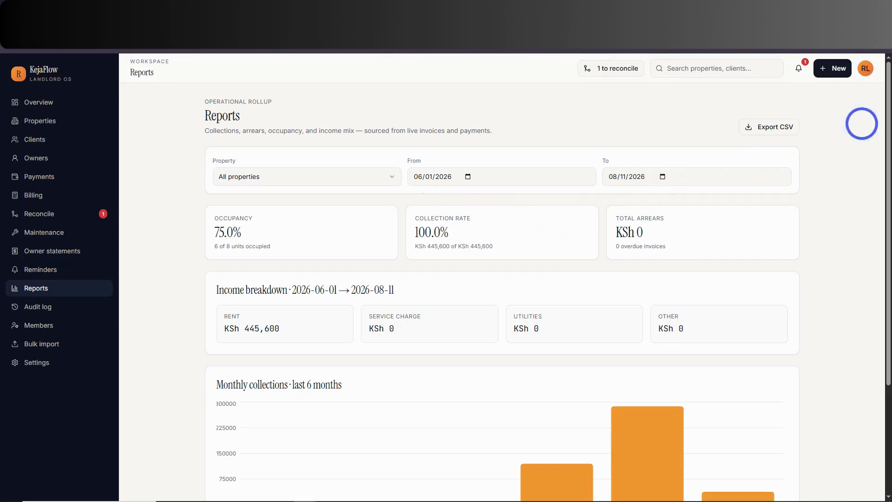
{"action": "left_click", "coordinate": [764, 127]}
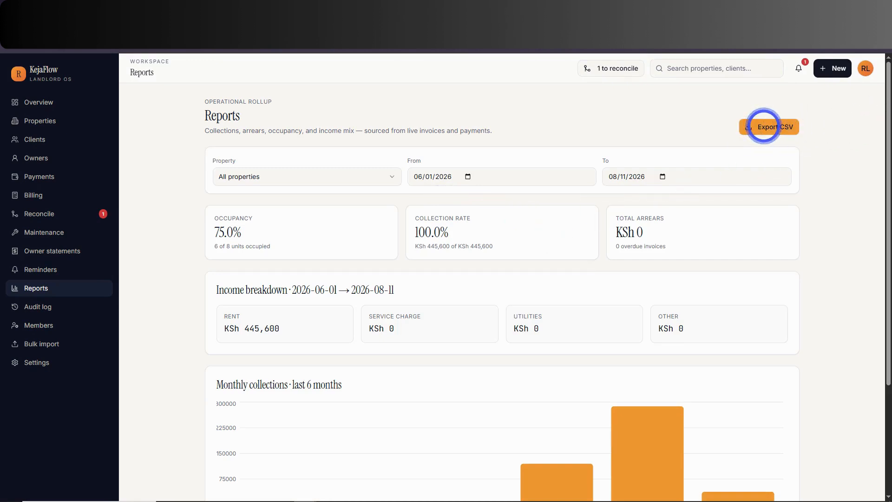
{"action": "left_click", "coordinate": [376, 177]}
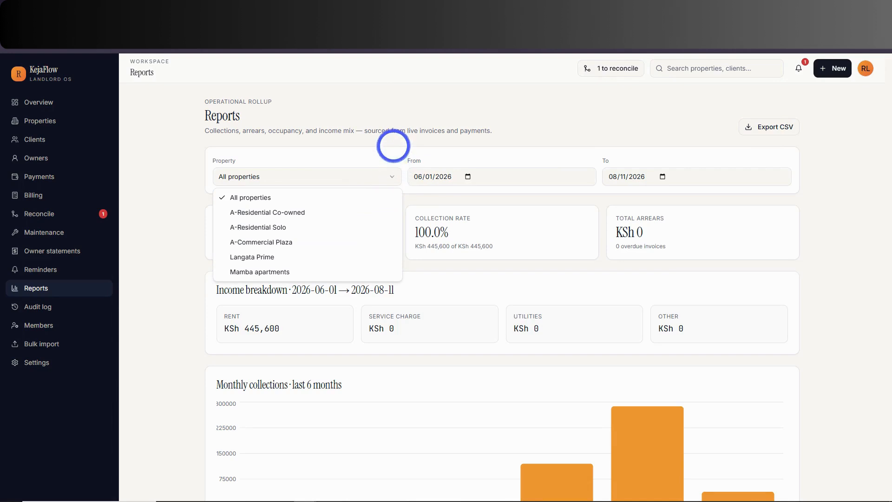
{"action": "left_click", "coordinate": [393, 145]}
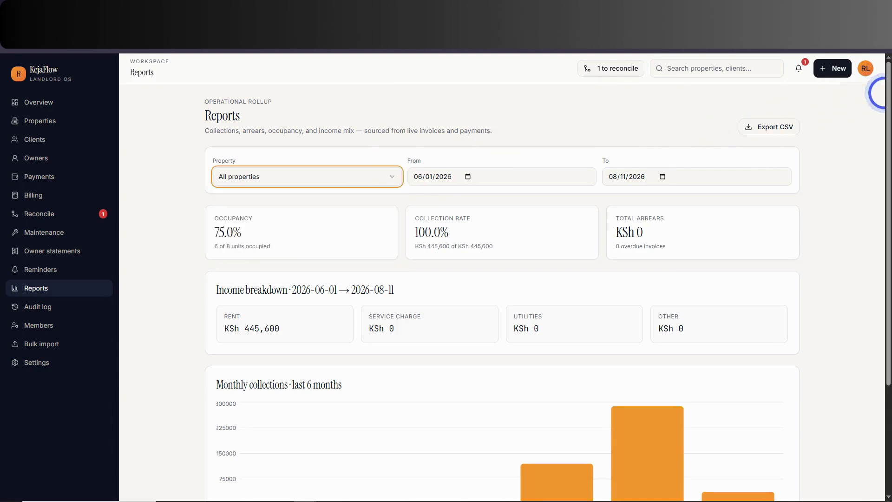
- Review the report's 75.0% occupancy, 100.0% collection and KSh 0 arrears, then open the Audit log
{"action": "scroll", "coordinate": [880, 93], "scroll_direction": "down", "scroll_amount": 3}
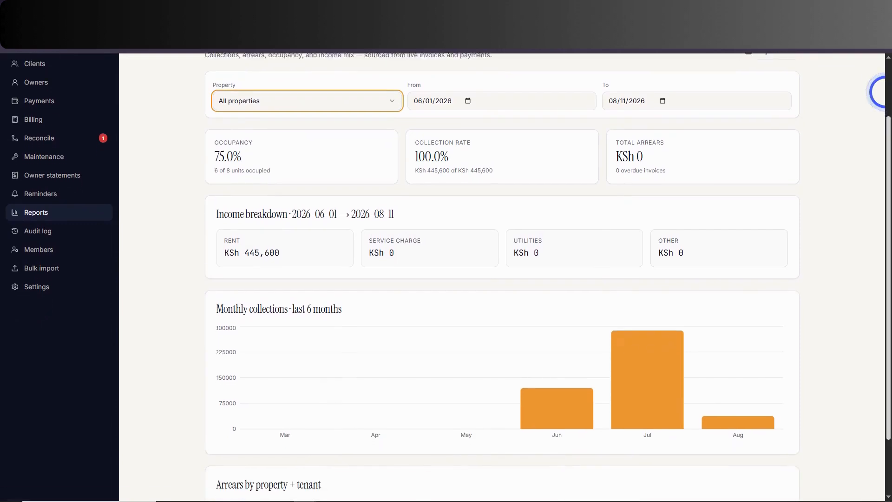
{"action": "scroll", "coordinate": [880, 93], "scroll_direction": "down", "scroll_amount": 3}
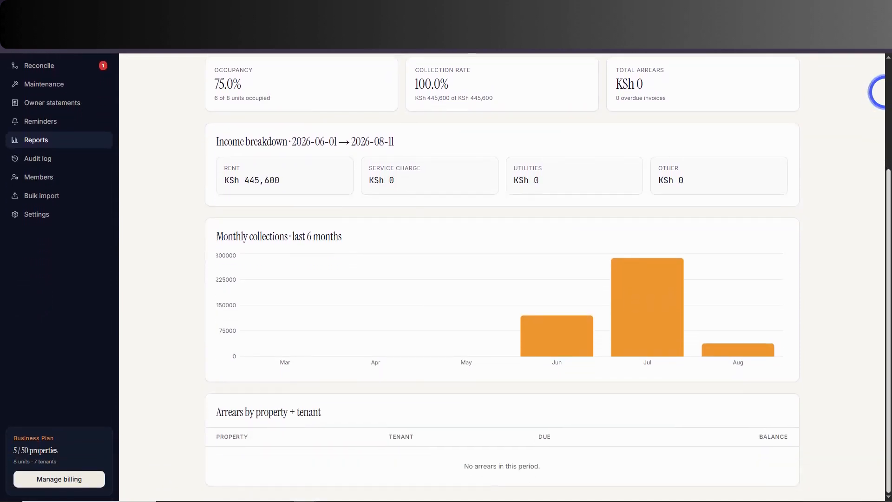
{"action": "scroll", "coordinate": [878, 92], "scroll_direction": "up", "scroll_amount": 6}
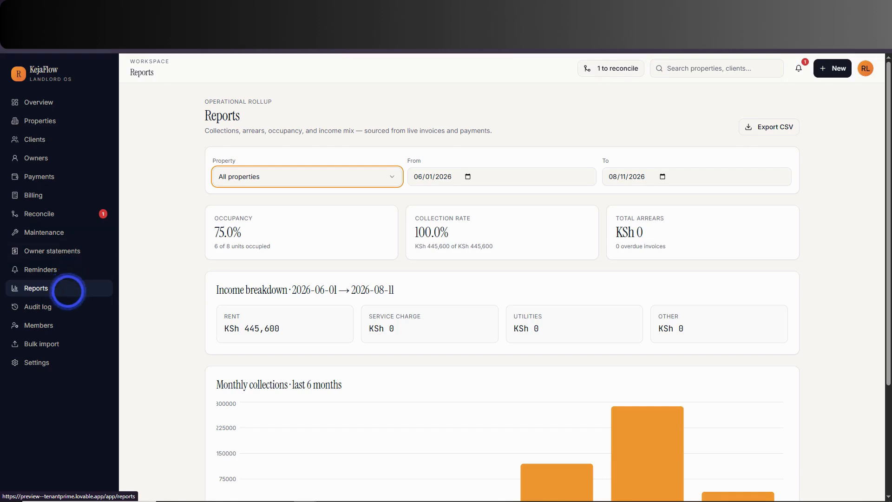
{"action": "left_click", "coordinate": [65, 305]}
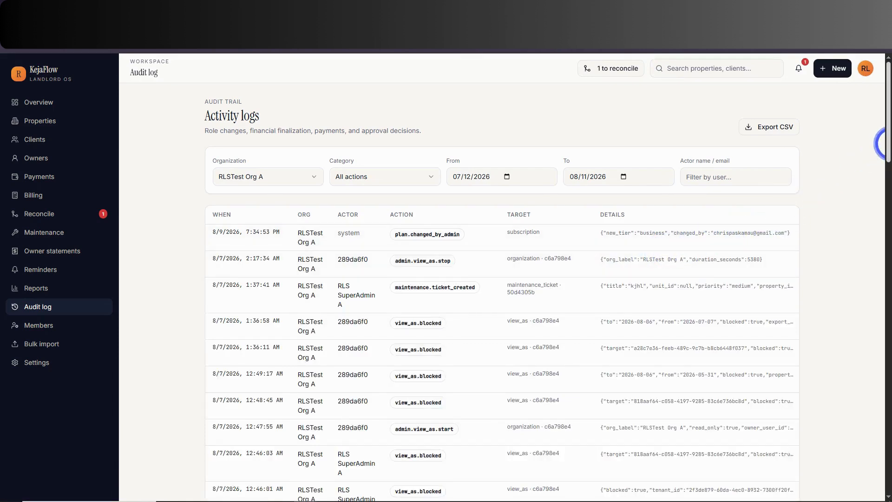
- Browse the audit log activity entries down and back up, then open the Members page
{"action": "scroll", "coordinate": [882, 143], "scroll_direction": "down", "scroll_amount": 7}
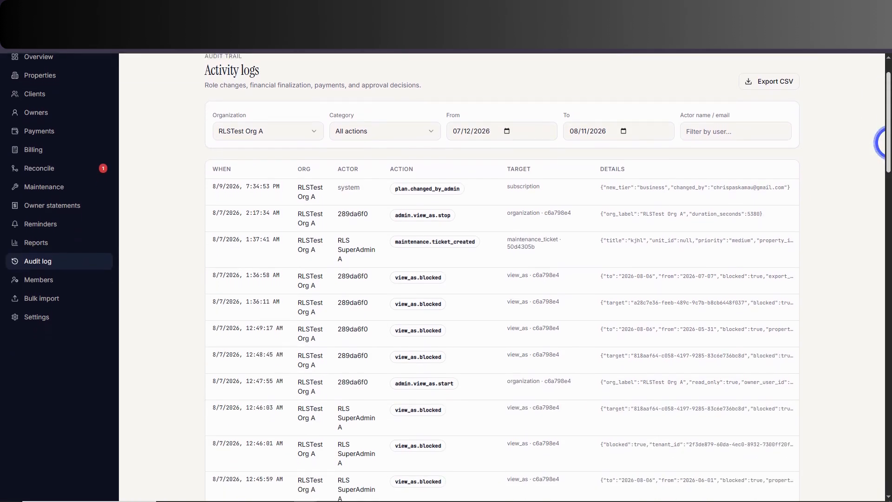
{"action": "scroll", "coordinate": [882, 142], "scroll_direction": "down", "scroll_amount": 20}
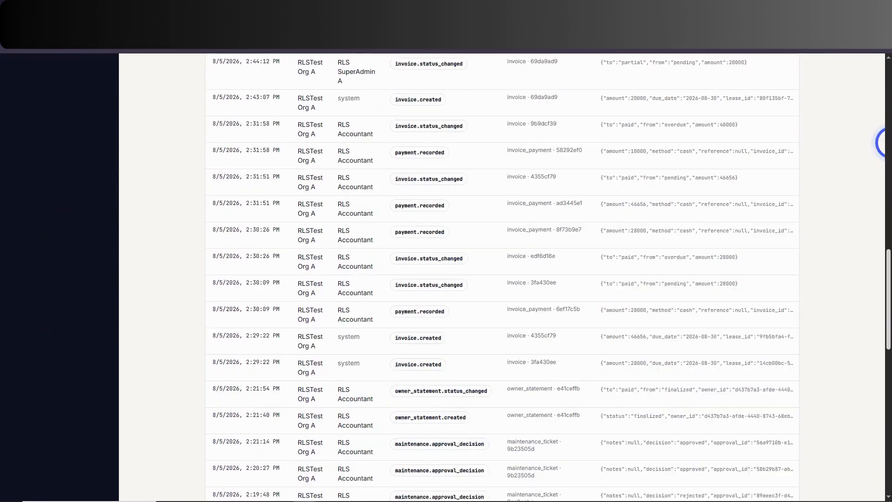
{"action": "scroll", "coordinate": [882, 142], "scroll_direction": "up", "scroll_amount": 20}
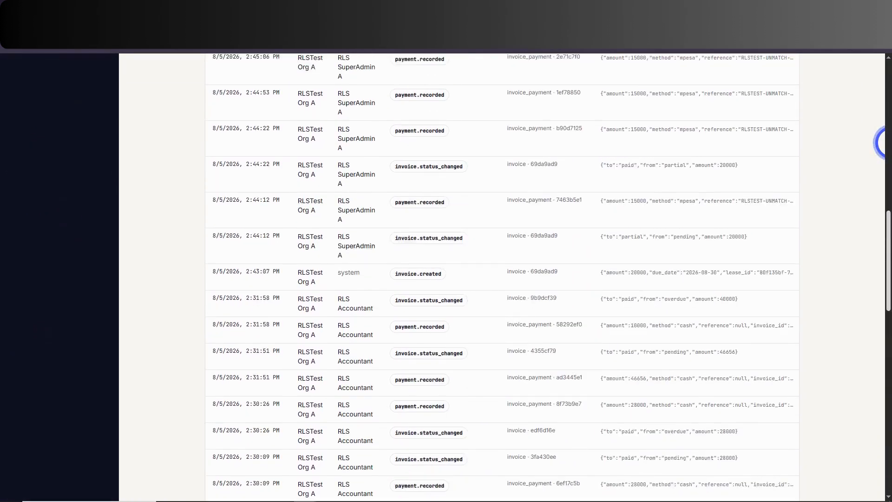
{"action": "scroll", "coordinate": [881, 142], "scroll_direction": "up", "scroll_amount": 6}
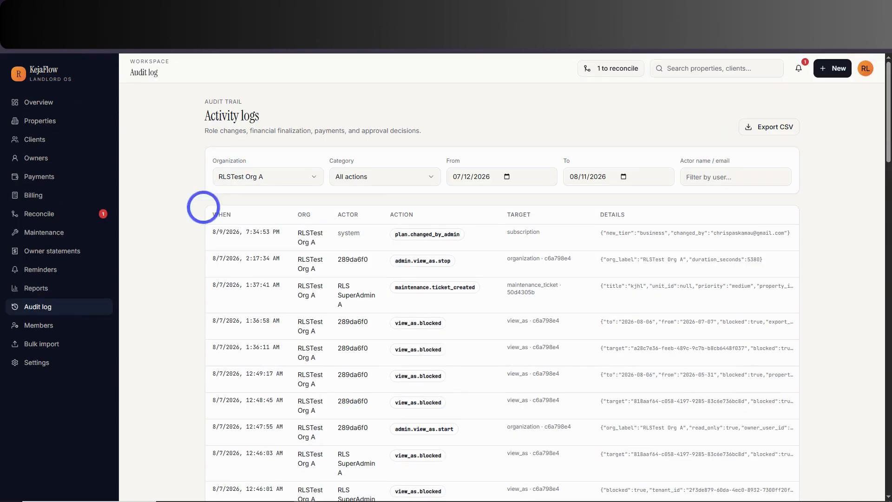
{"action": "left_click", "coordinate": [73, 326]}
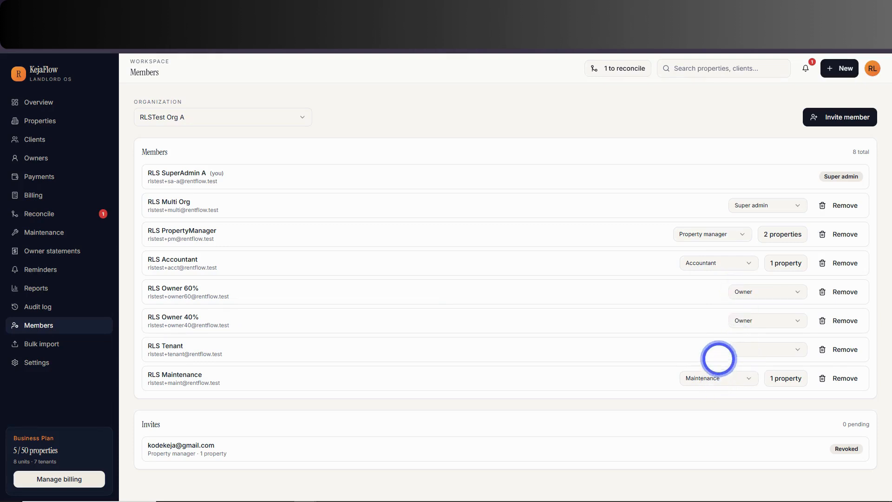
{"action": "left_click", "coordinate": [797, 350]}
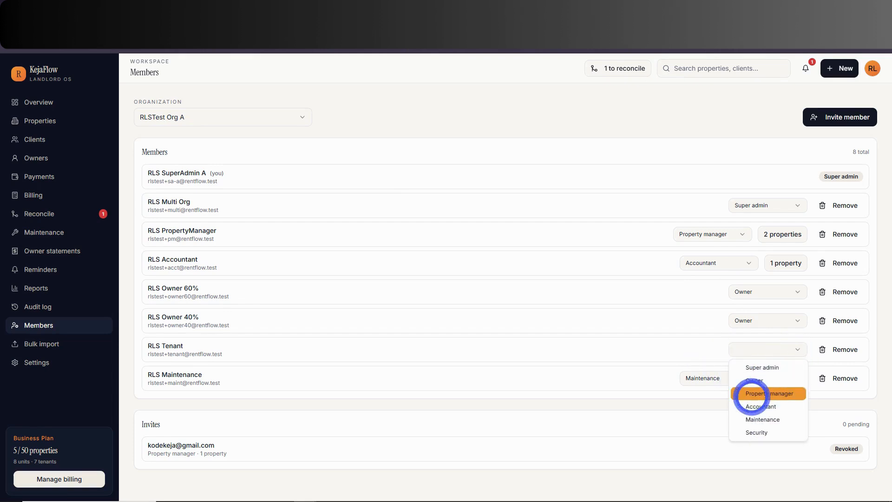
{"action": "left_click", "coordinate": [752, 395]}
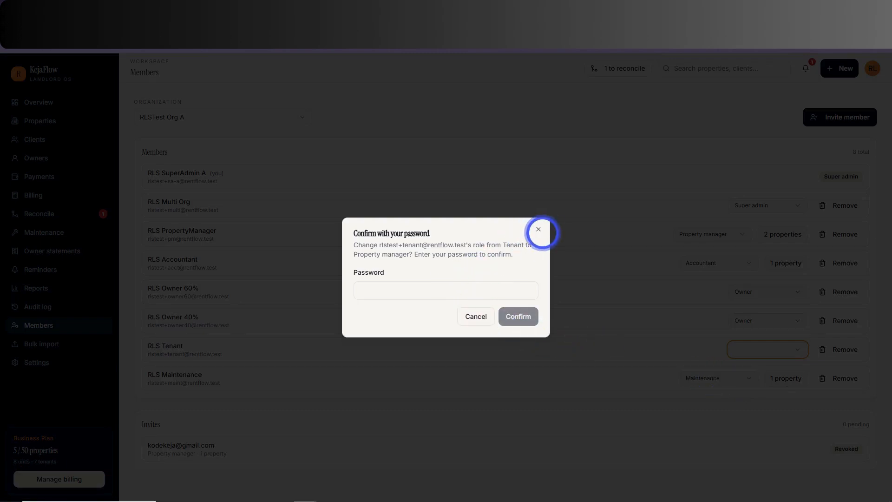
{"action": "left_click", "coordinate": [539, 230]}
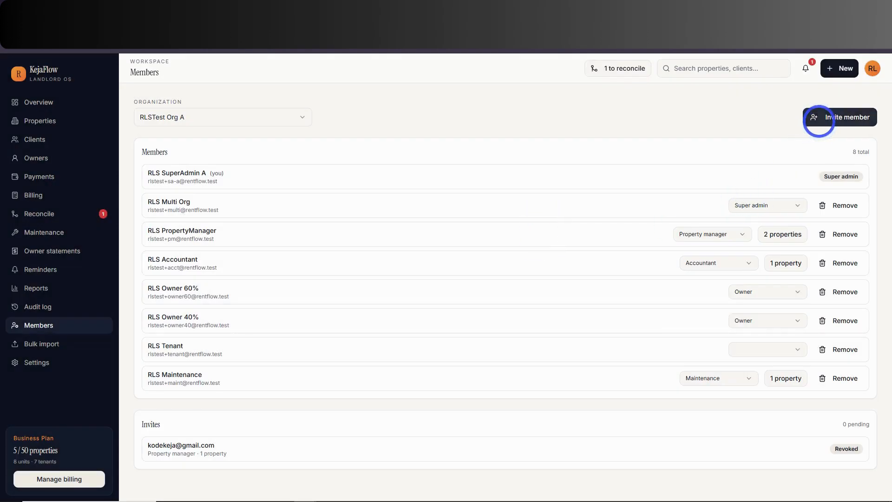
{"action": "left_click", "coordinate": [819, 119]}
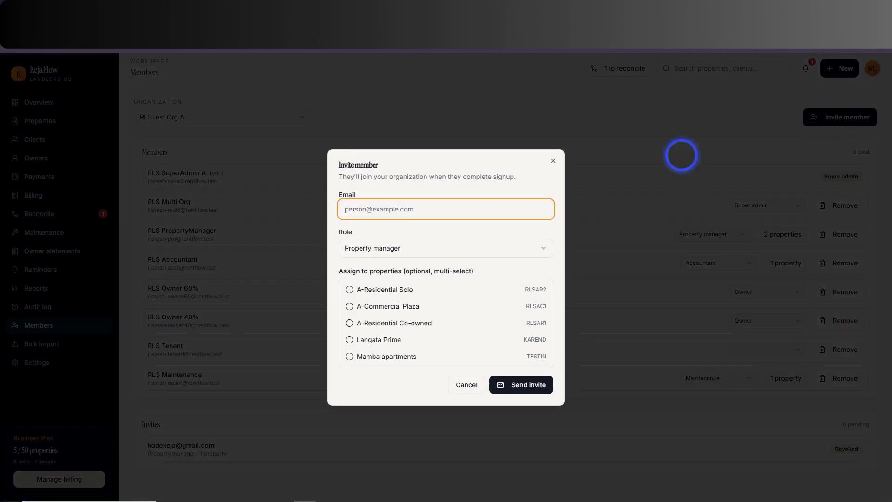
{"action": "left_click", "coordinate": [536, 248]}
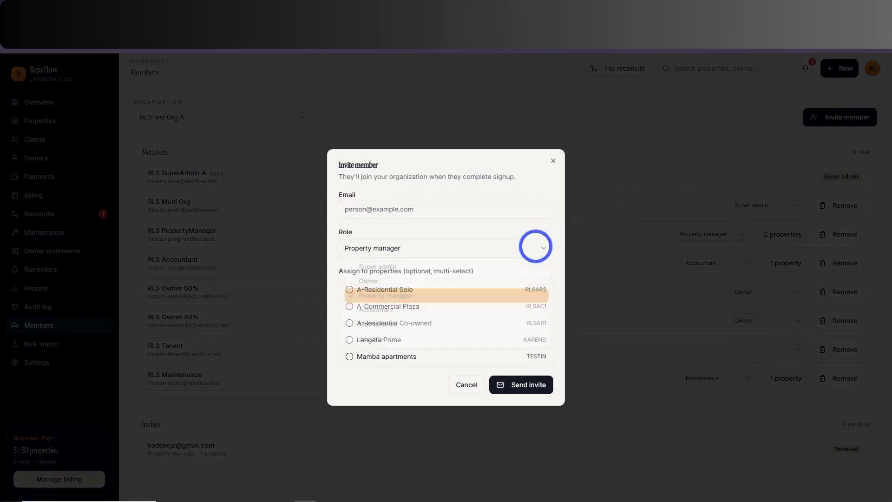
{"action": "left_click", "coordinate": [535, 247]}
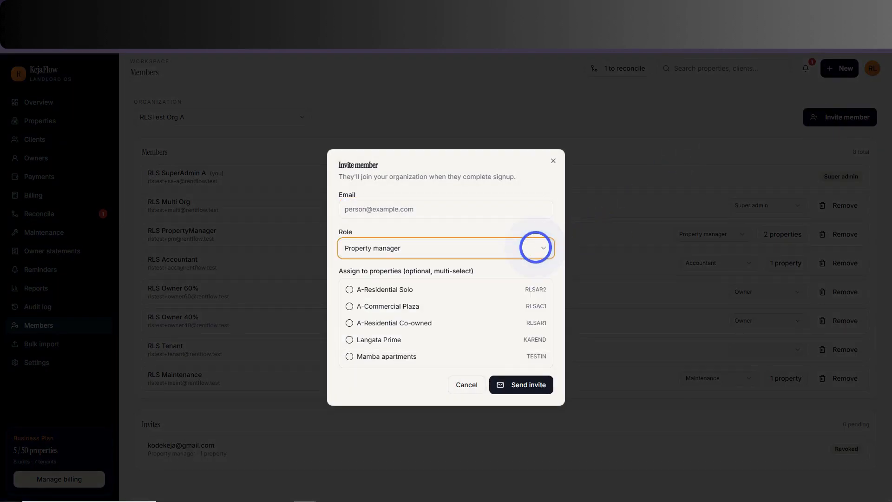
{"action": "left_click", "coordinate": [553, 161]}
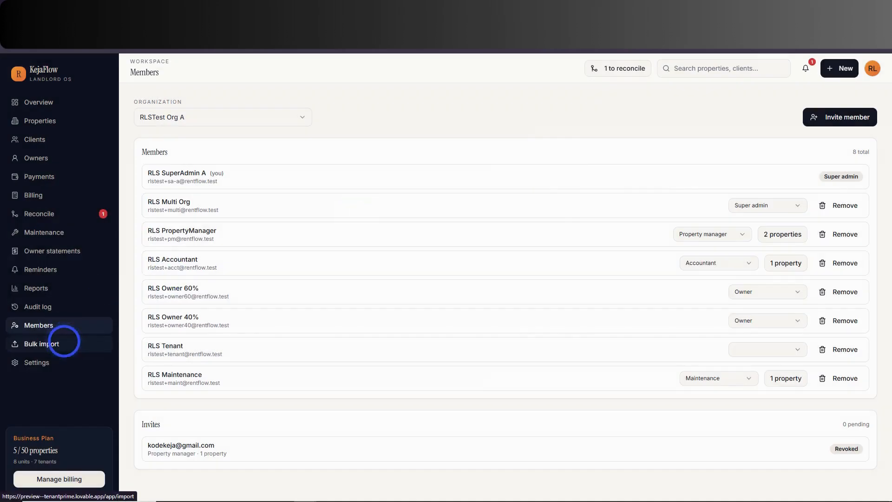
- View the Properties, Units, Leases and optional Tenants import steps, then go to workspace Settings
{"action": "left_click", "coordinate": [64, 341]}
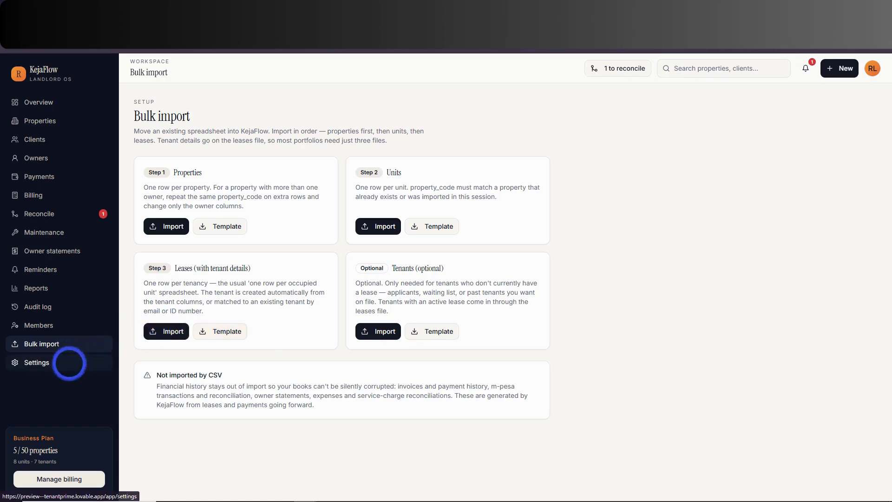
{"action": "left_click", "coordinate": [71, 362]}
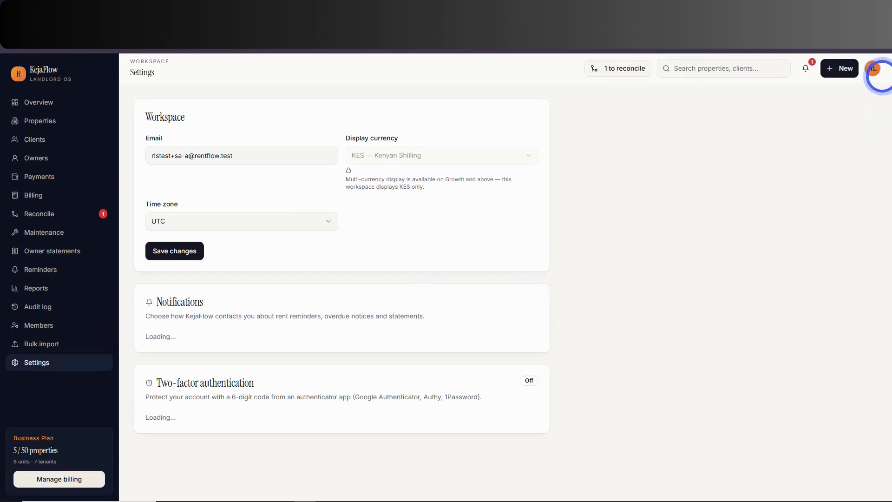
- Reopen Settings from the RL account menu, showing UTC time zone and KES currency
{"action": "left_click", "coordinate": [877, 73]}
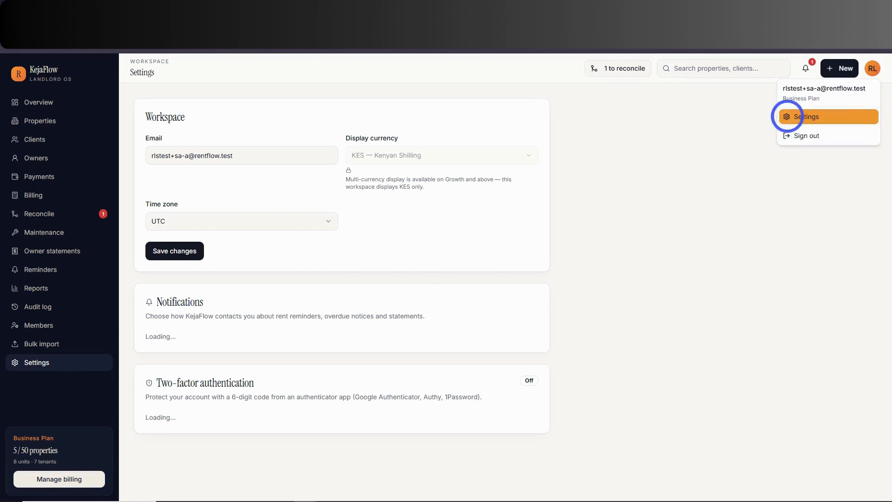
{"action": "left_click", "coordinate": [789, 116]}
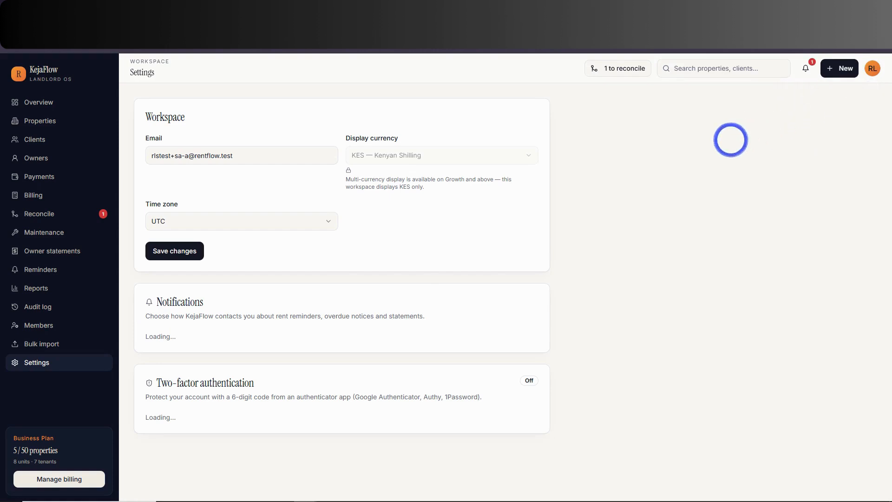